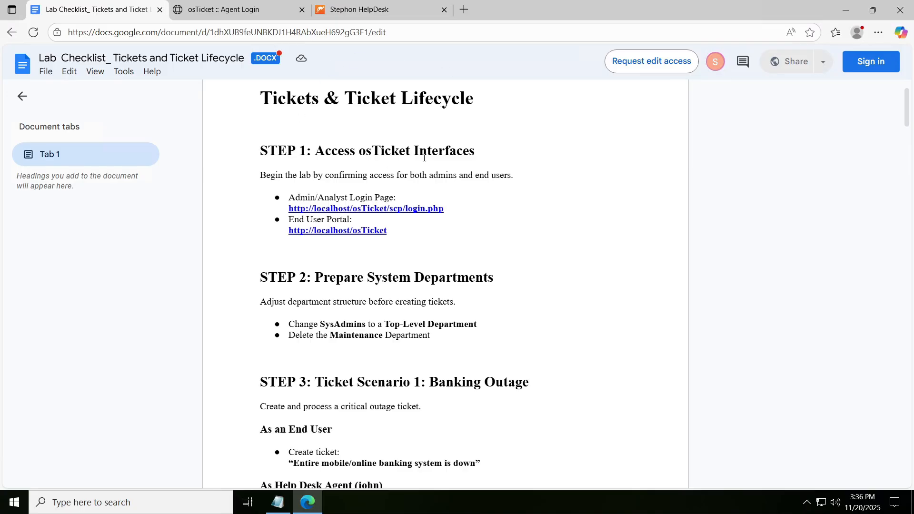
- Review Steps 1 to 3 of the lab checklist and look at the osTicket agent login page and the end-user Support Center
scroll(493, 121, down, 3)
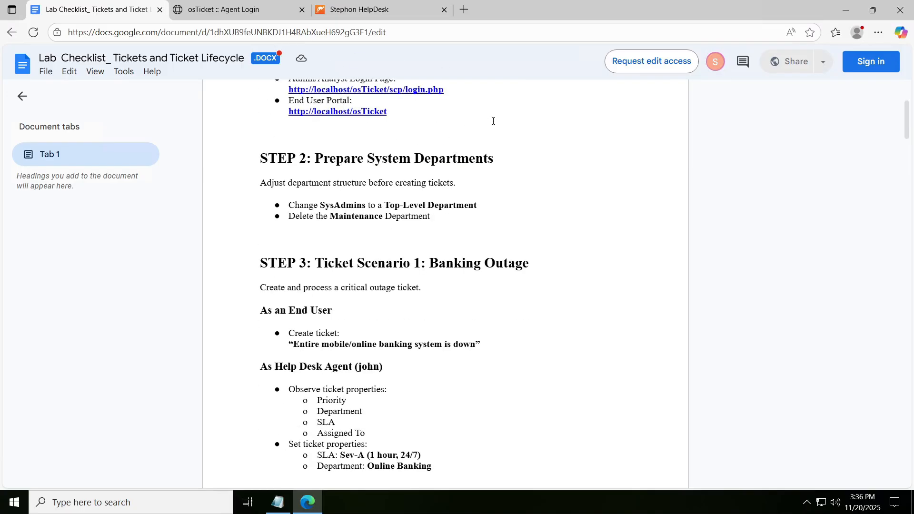
scroll(493, 120, up, 3)
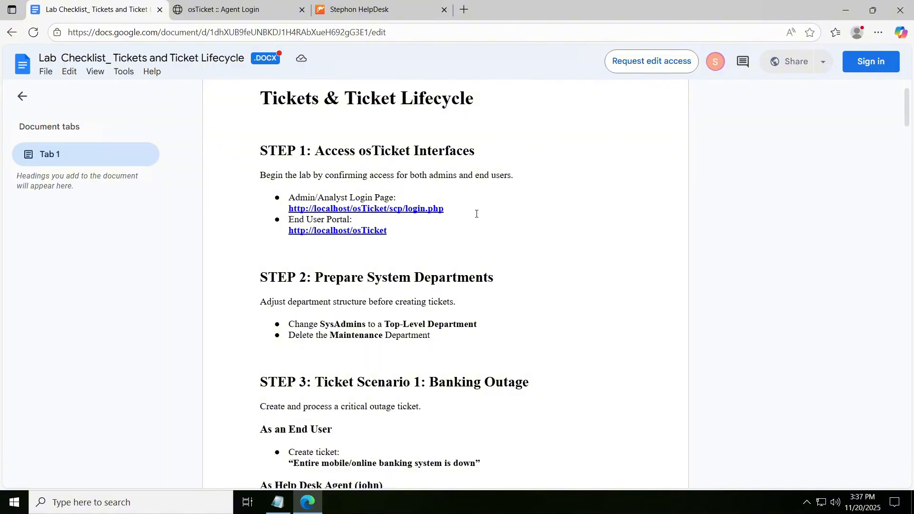
scroll(398, 200, down, 1)
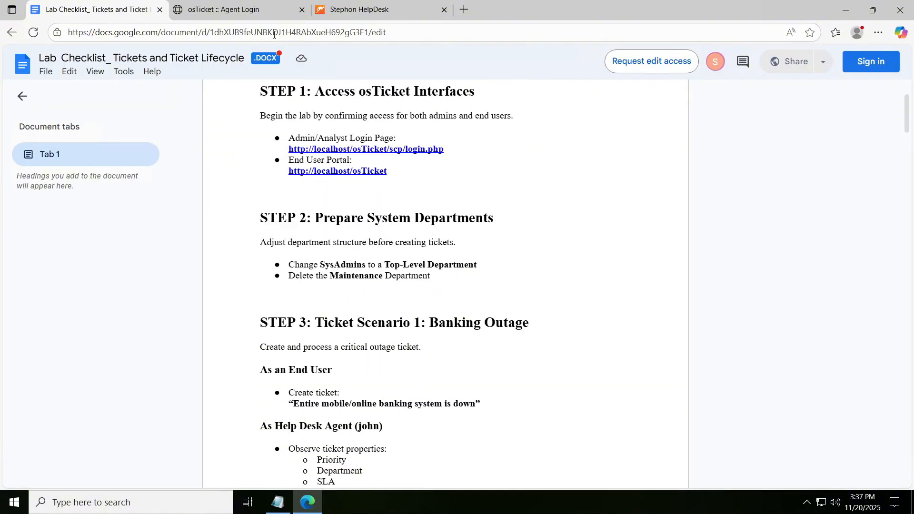
click(246, 13)
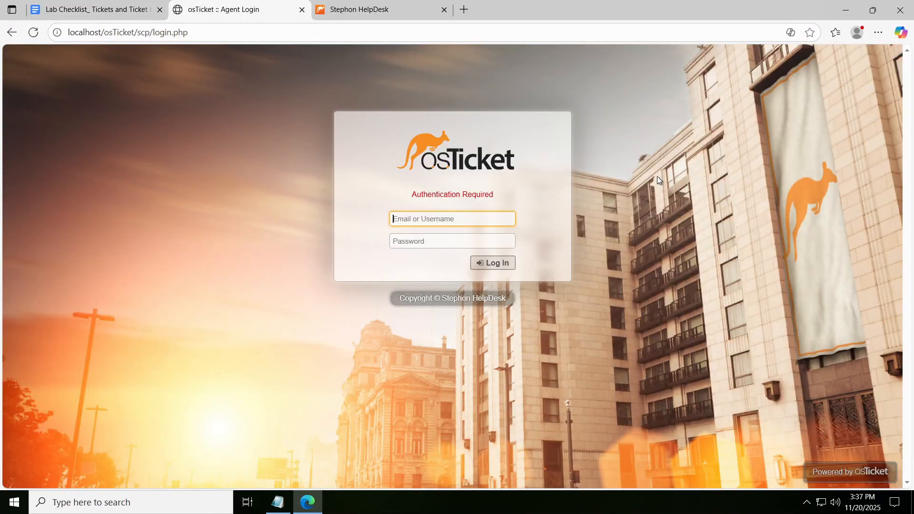
click(95, 10)
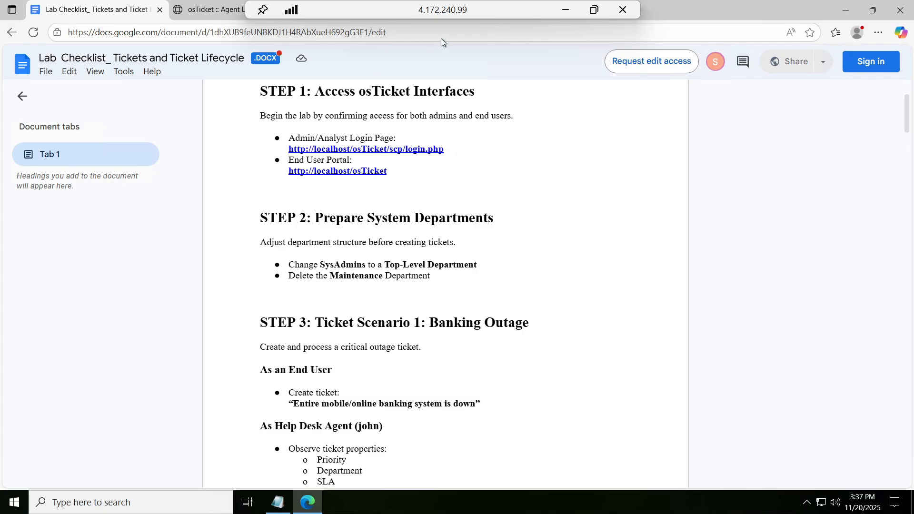
click(428, 18)
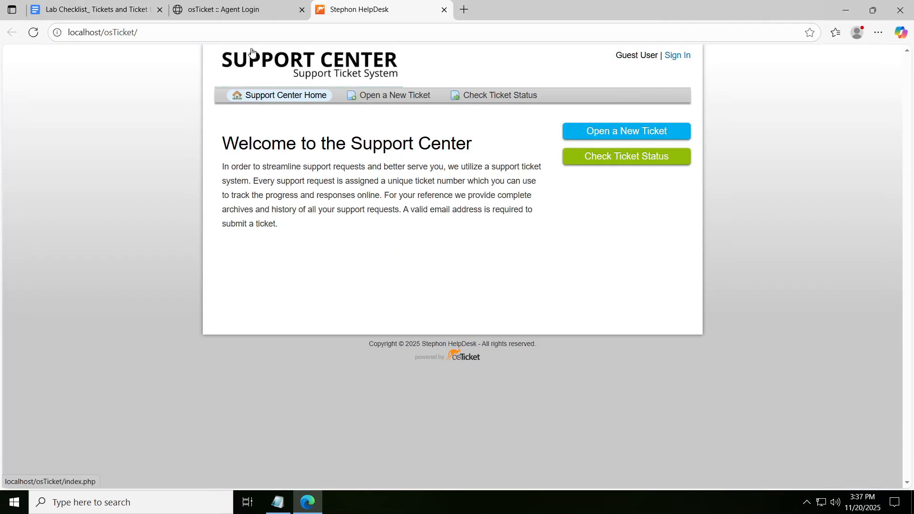
click(222, 18)
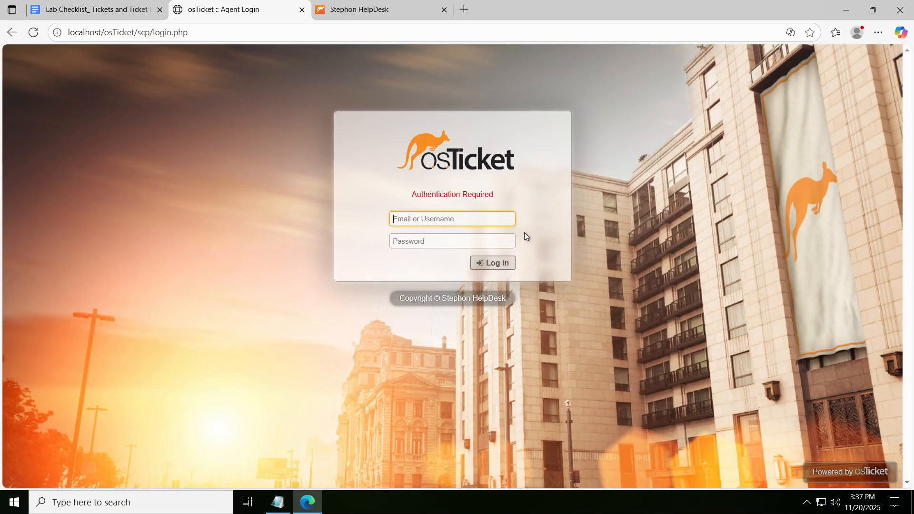
click(409, 8)
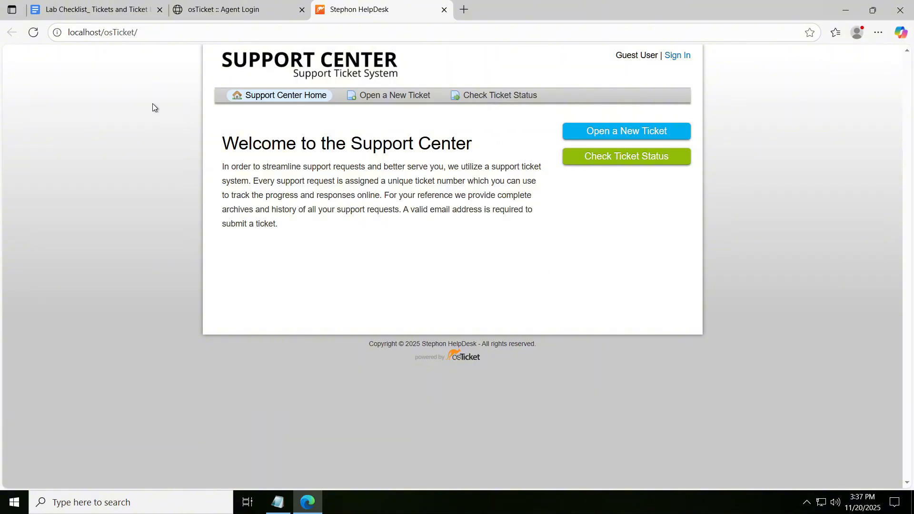
click(92, 13)
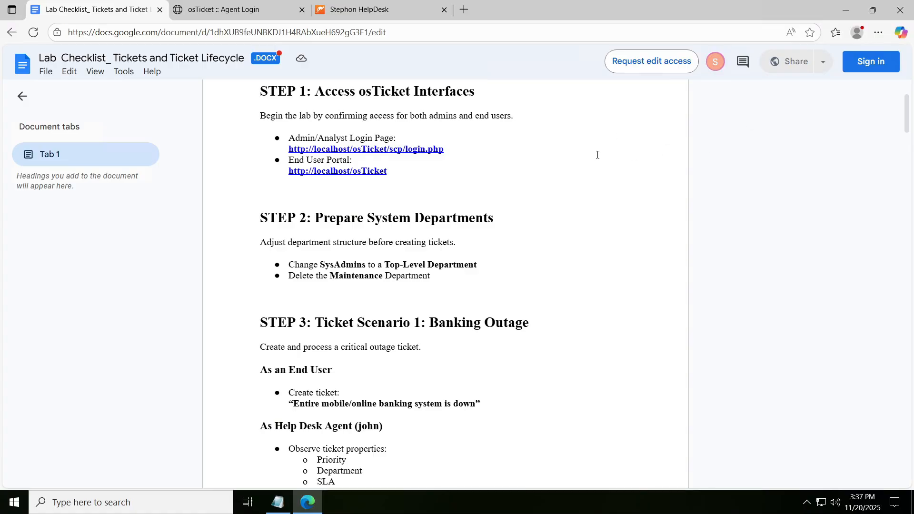
scroll(600, 154, down, 3)
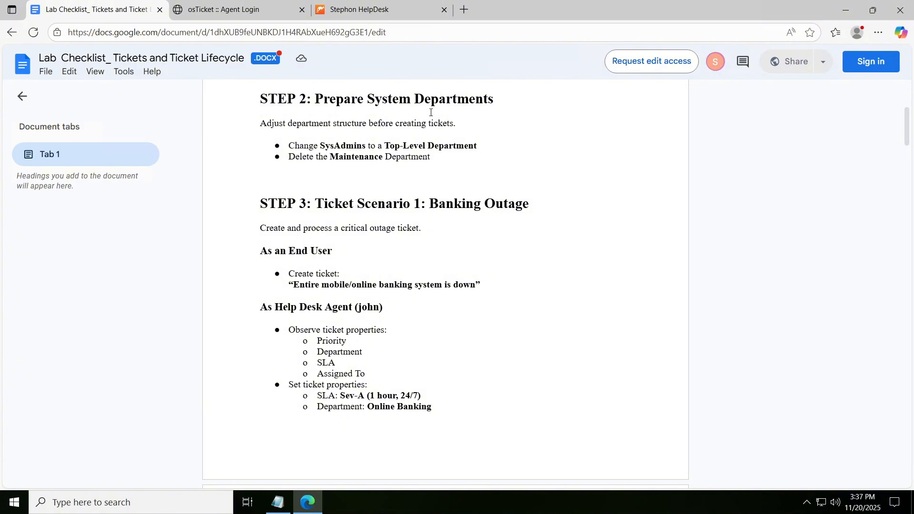
- Log in to the osTicket agent page as adminuser1 with the account password and dismiss the offer to save the password
click(228, 2)
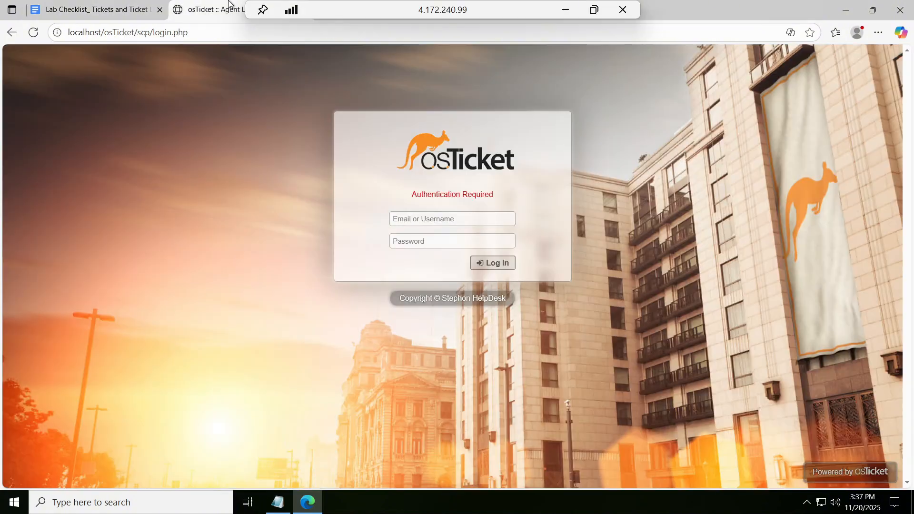
click(441, 219)
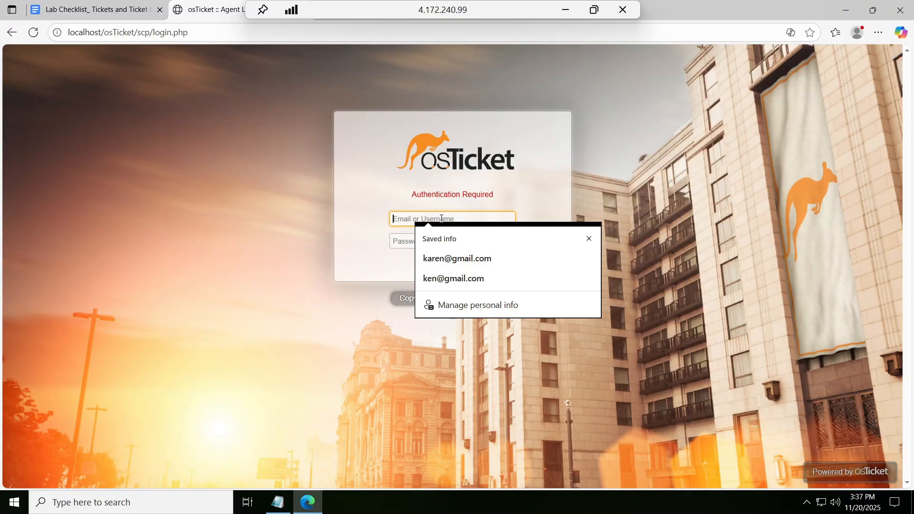
text(adminuser1)
key(Tab)
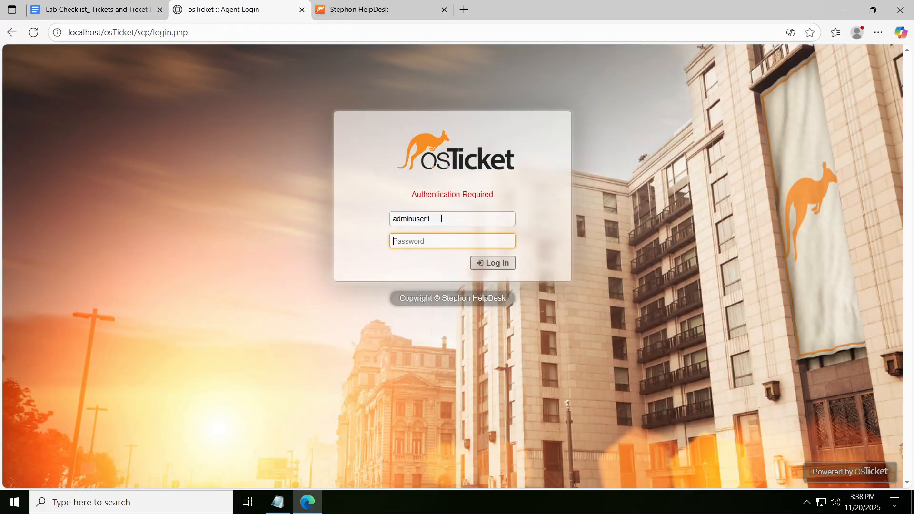
text(P•••••••••••••)
key(Return)
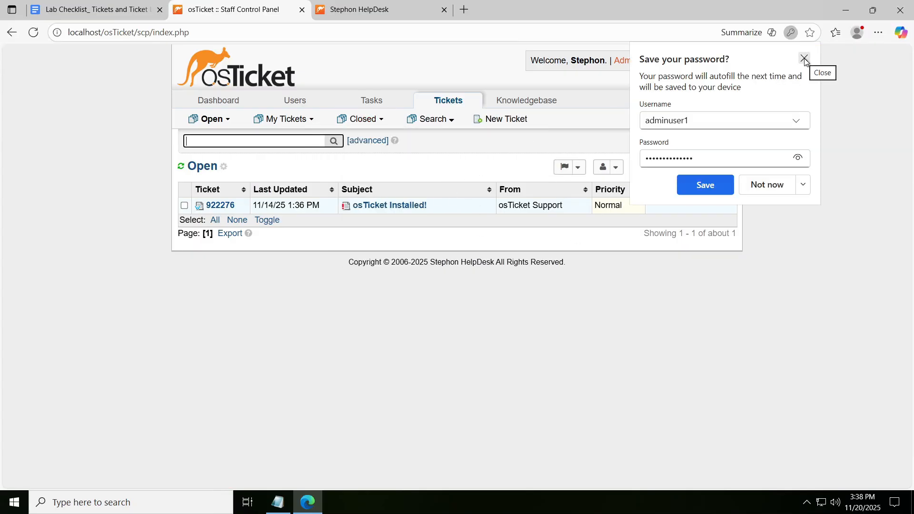
click(803, 59)
- Open the sysAdmins department in the admin control panel and check its Parent setting
click(636, 67)
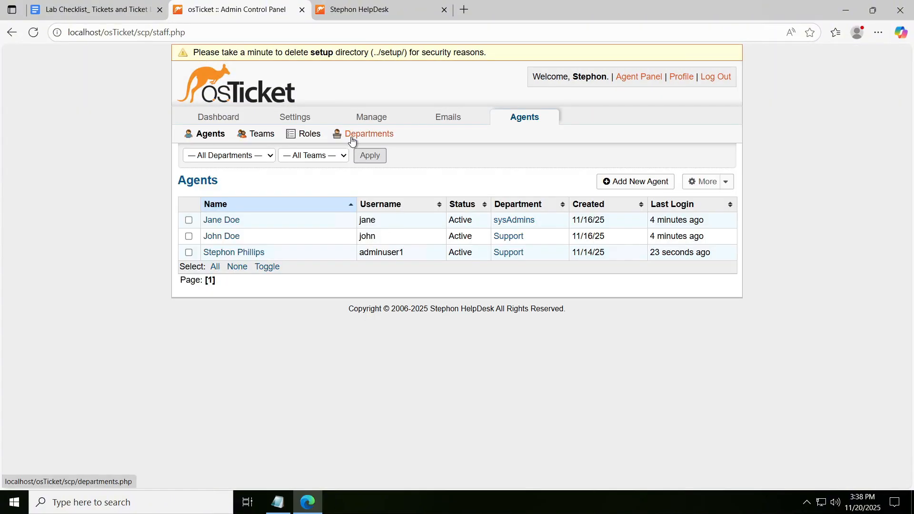
click(350, 136)
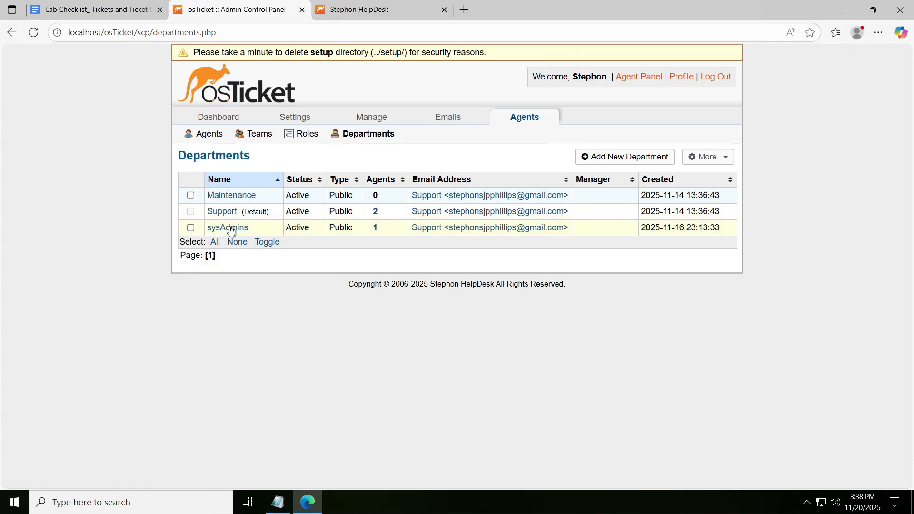
click(231, 228)
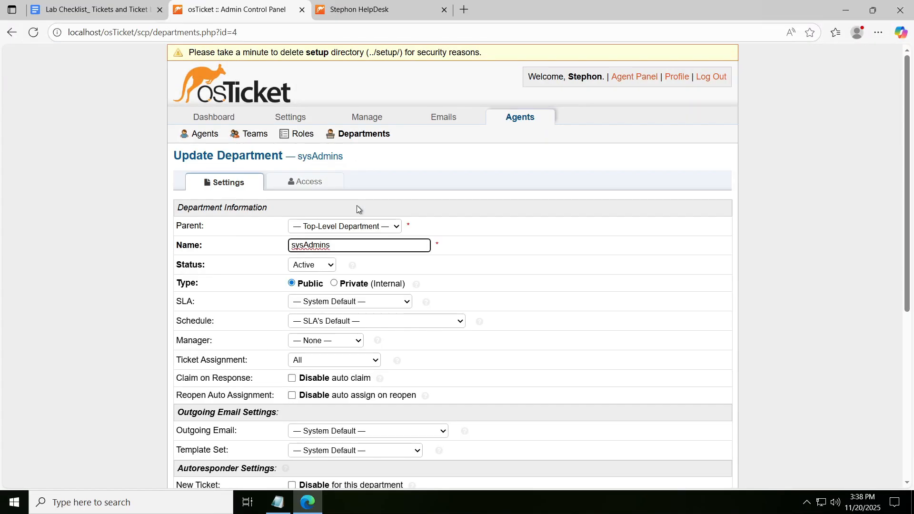
click(373, 226)
- Delete the Maintenance department from the Departments list and confirm the deletion
click(347, 136)
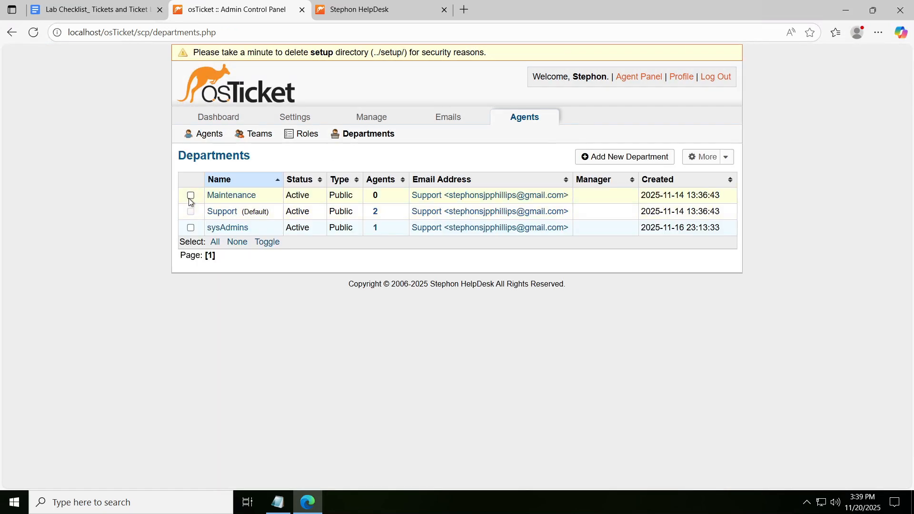
click(190, 195)
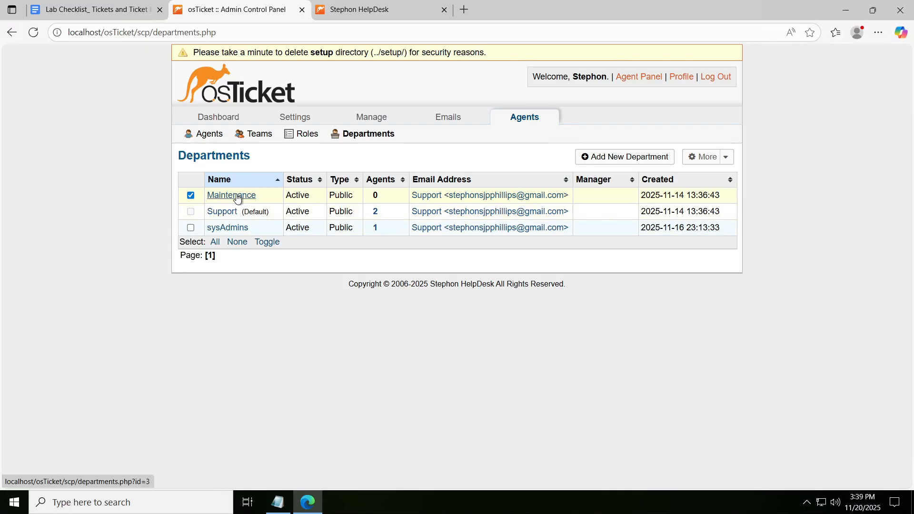
click(708, 156)
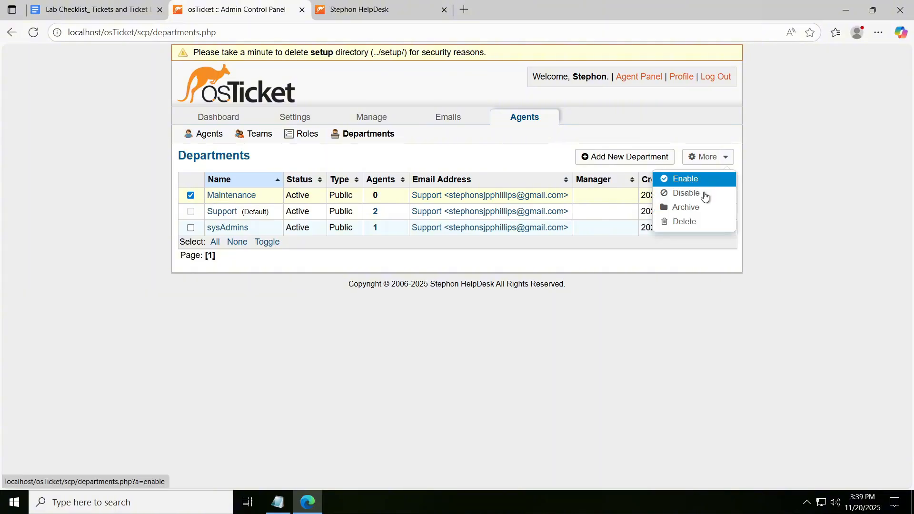
click(703, 230)
key(Return)
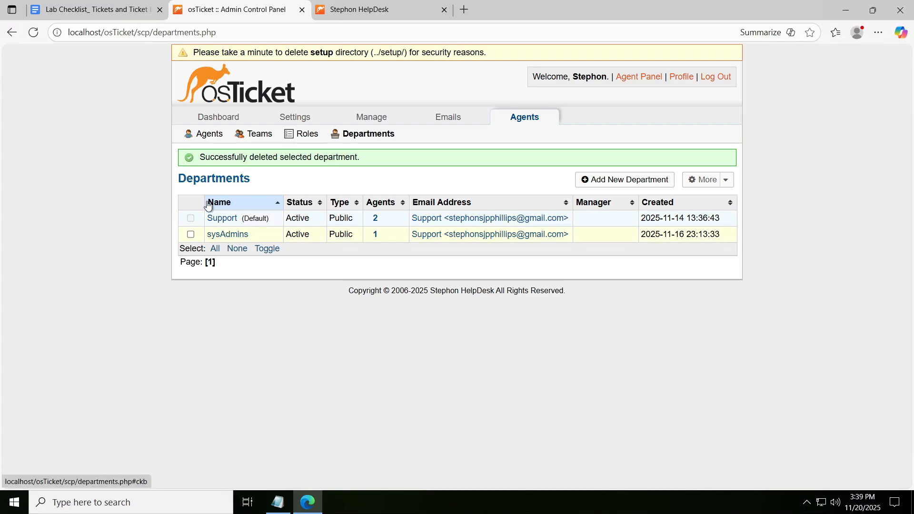
- Read Step 3 of the lab checklist, the Banking Outage ticket scenario with its end user and help desk agent tasks
click(95, 10)
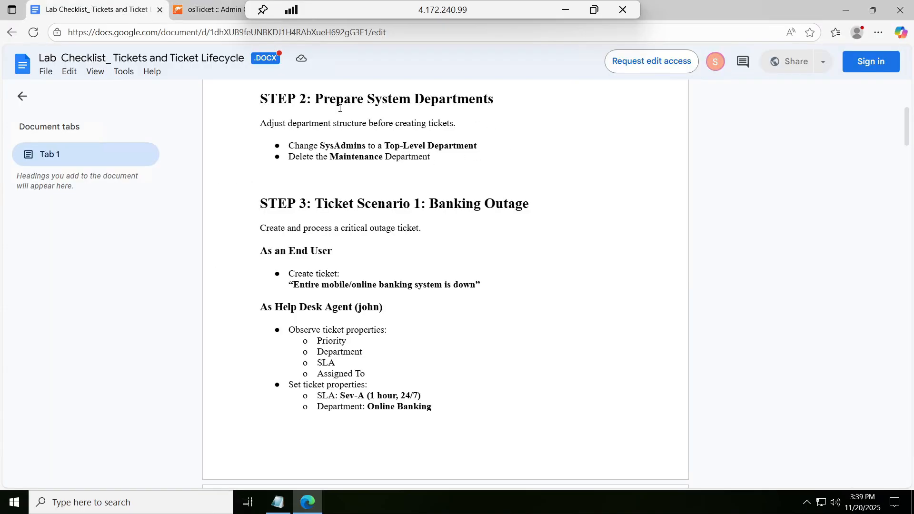
scroll(552, 138, down, 3)
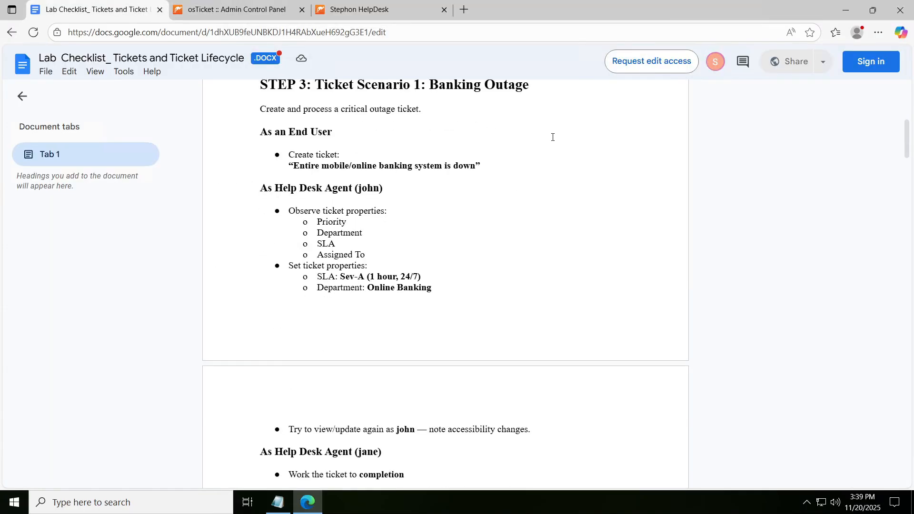
scroll(552, 137, up, 1)
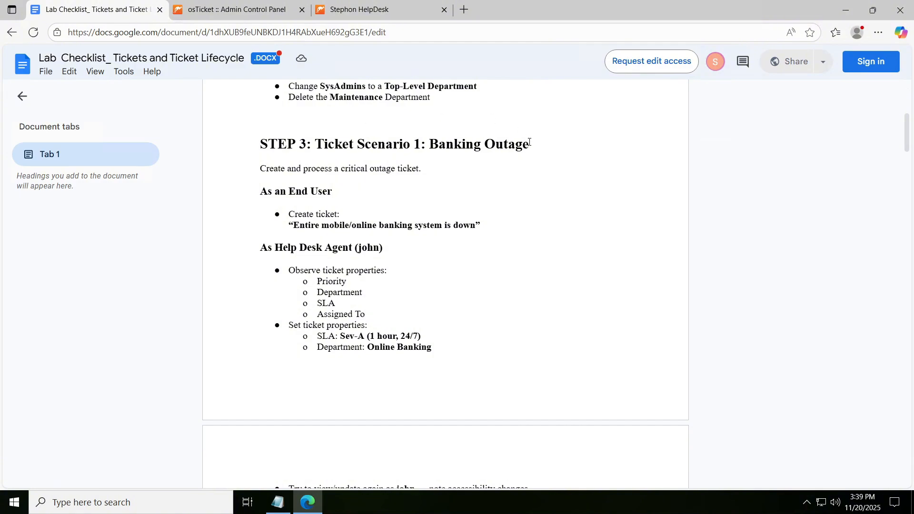
scroll(368, 125, down, 2)
scroll(498, 143, up, 1)
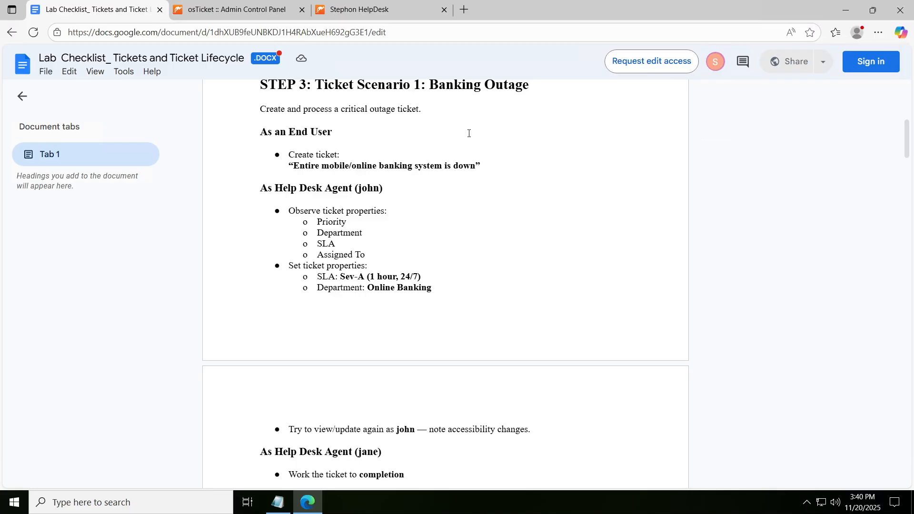
scroll(439, 125, up, 1)
mouse_move(376, 4)
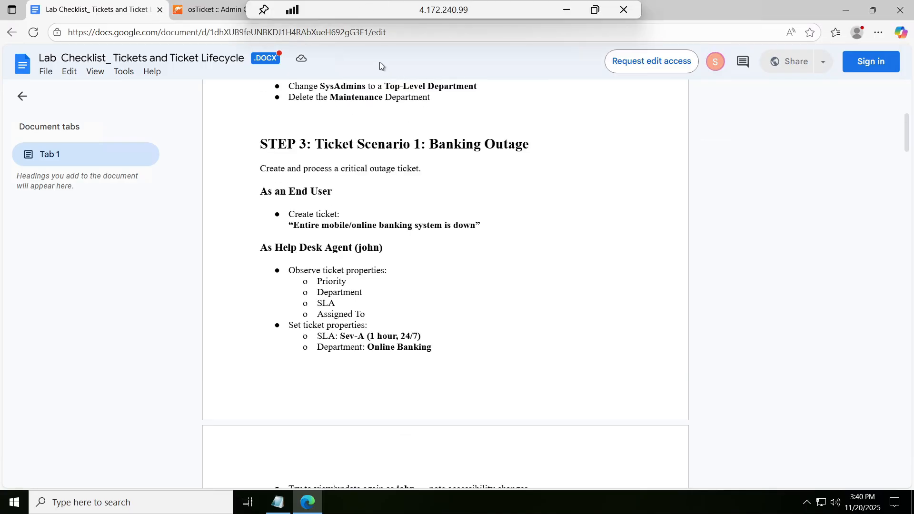
- Start a new ticket in the end-user Support Center and fill in the contact's email address and full name from the saved info
click(375, 8)
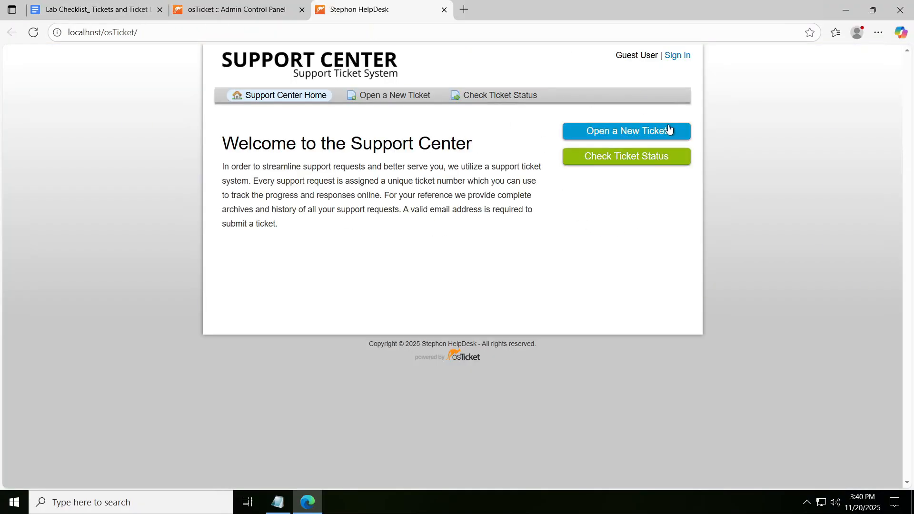
key(alt+Tab)
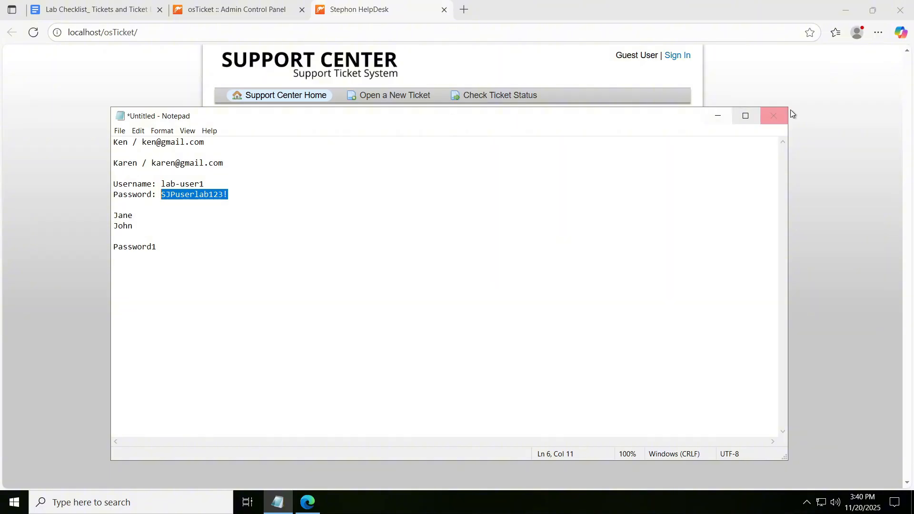
click(720, 115)
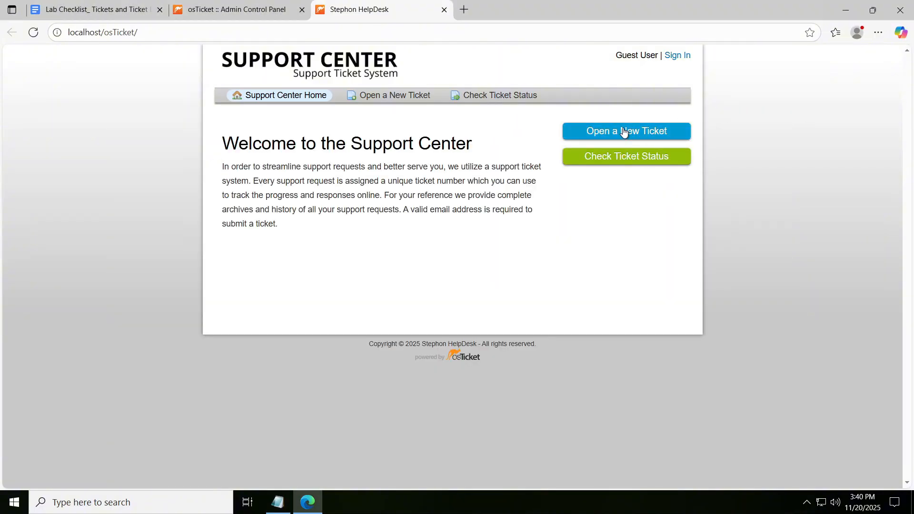
click(623, 130)
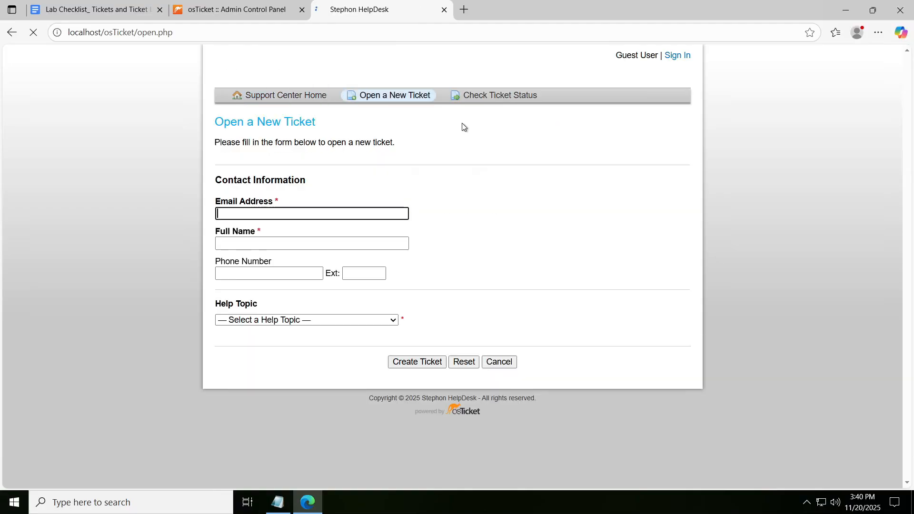
click(307, 215)
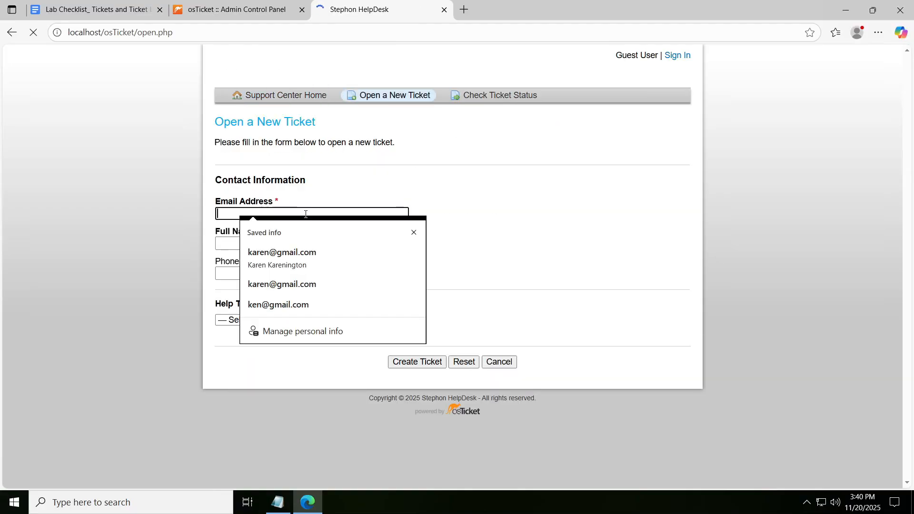
click(320, 261)
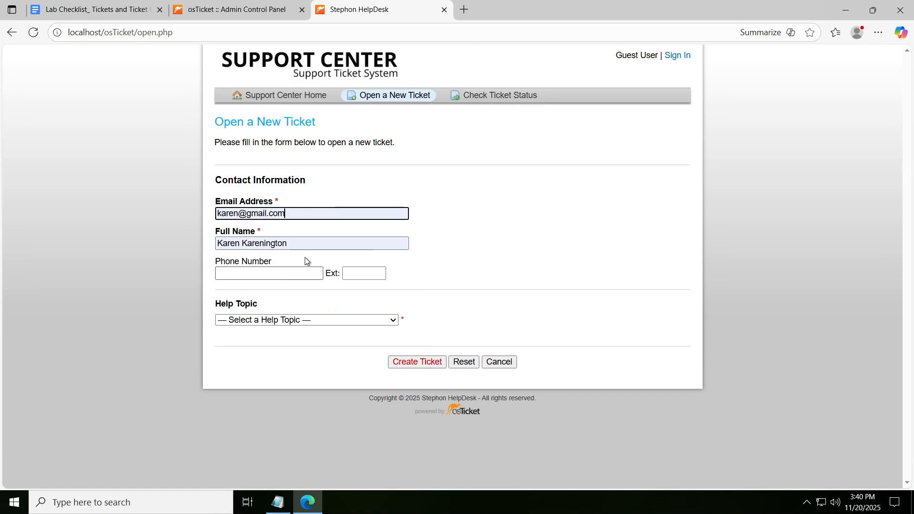
- Set the new ticket's help topic to Report a Problem and submit the form
click(347, 321)
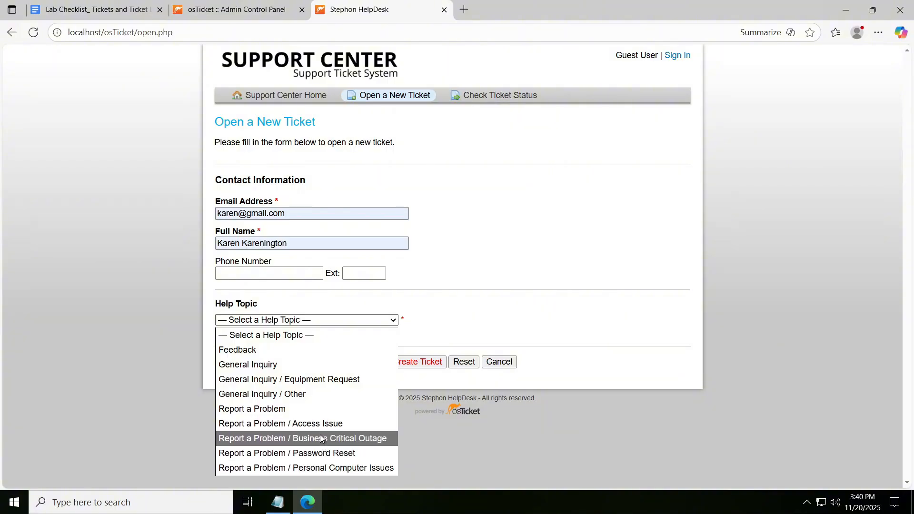
click(284, 414)
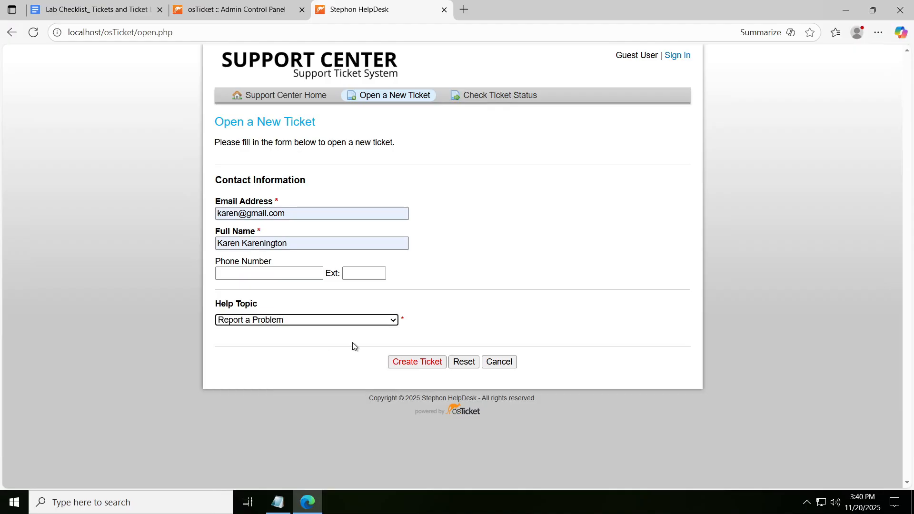
click(417, 362)
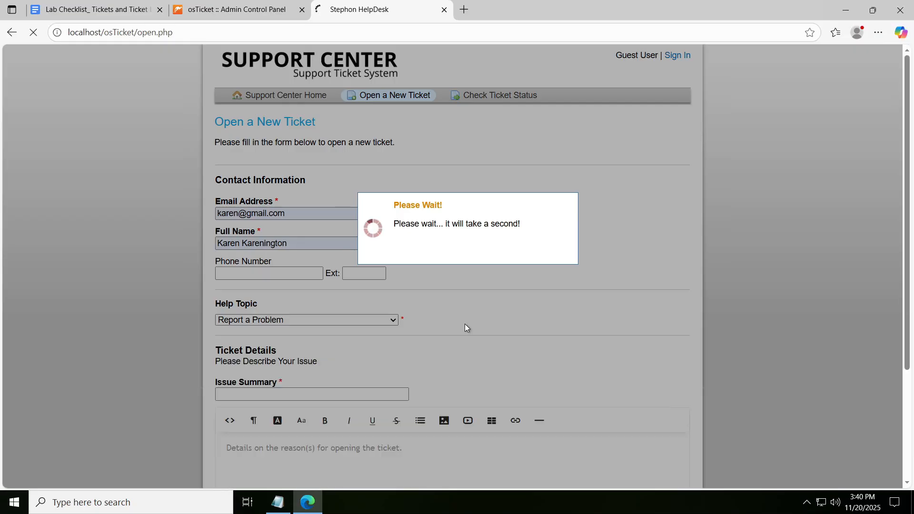
- Enter "Banking ssoftware if having issues" as the new ticket's issue summary
text(Banking )
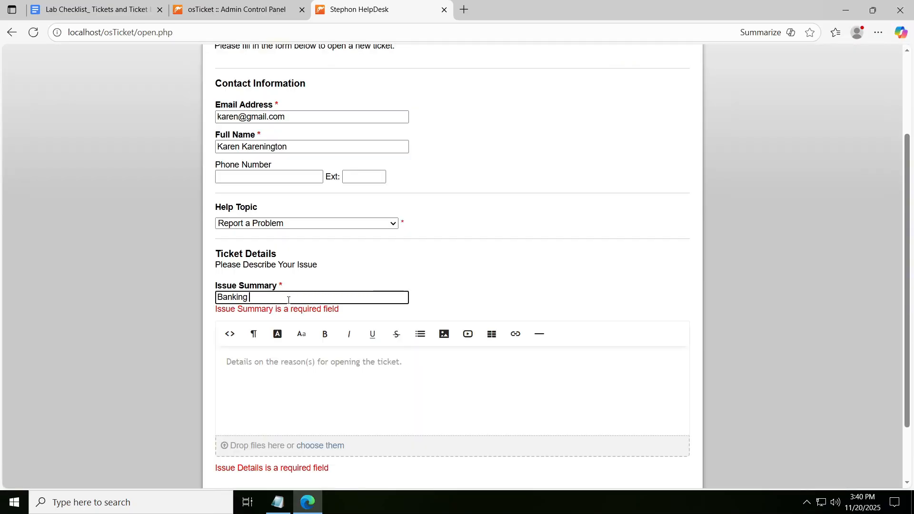
text(ssoftware if having issues)
- Enter the issue details: "No one in my team is able to access the online banking software, we need your assistance to fix it."
click(490, 369)
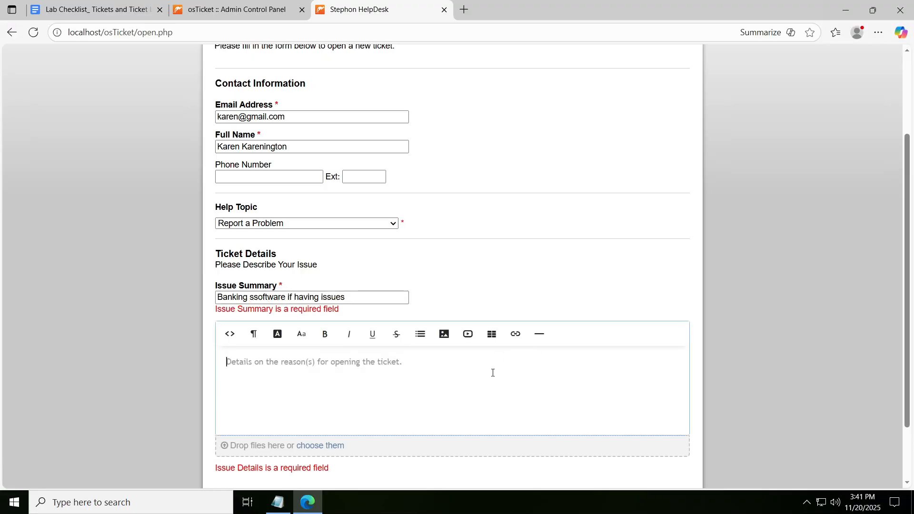
text(No one in my team is able)
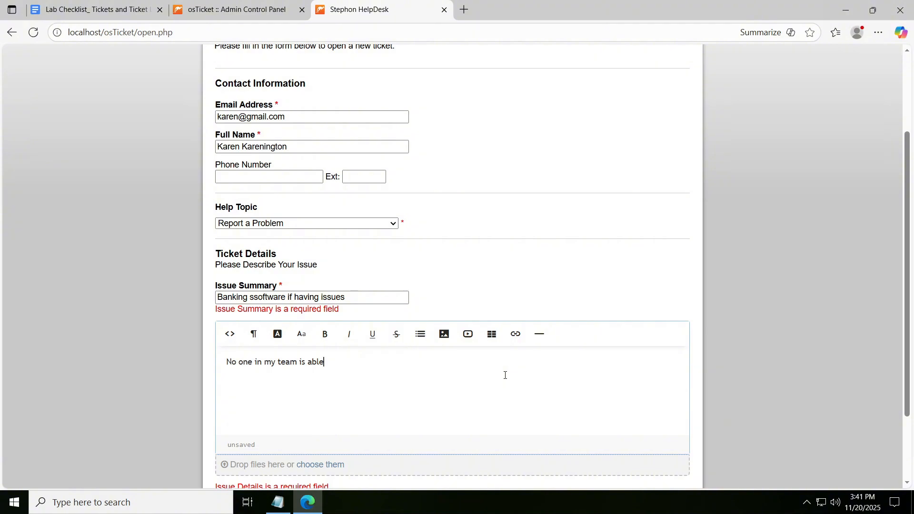
key(Left)
text(to access the online bnan)
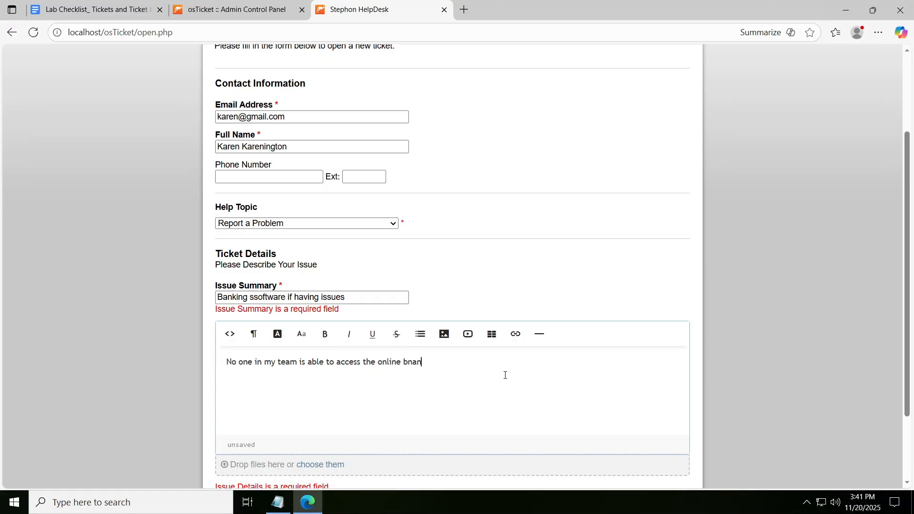
text(k software, we need your assistance to)
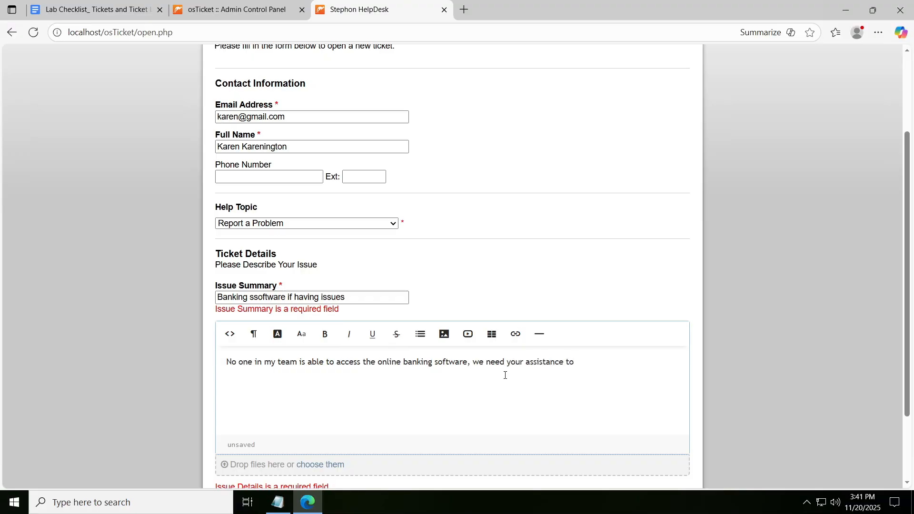
text( fix it.)
- Correct the issue summary's typos so it reads "Banking software is having issues"
scroll(636, 261, down, 2)
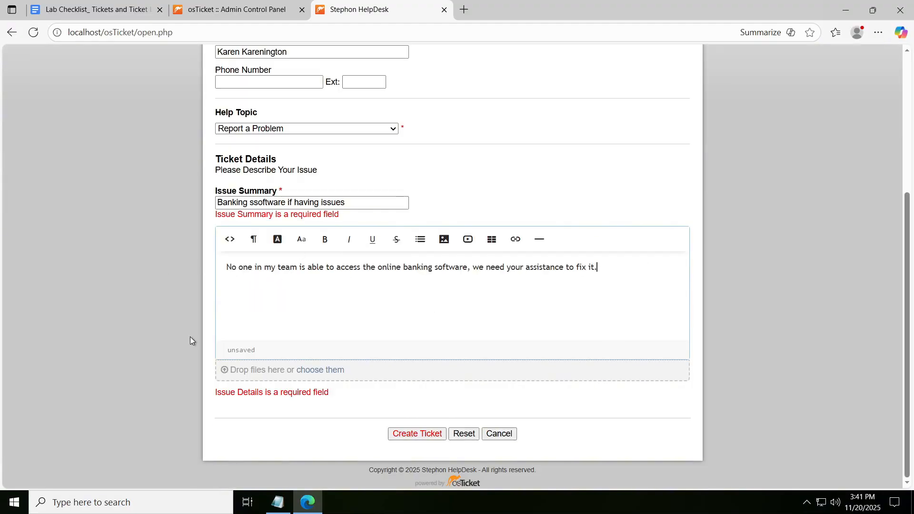
scroll(220, 261, up, 1)
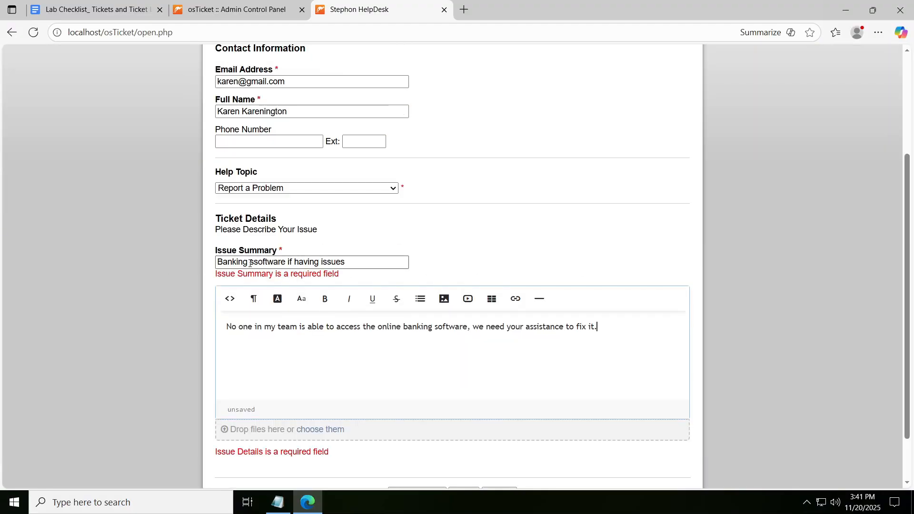
click(291, 262)
key(BackSpace)
key(BackSpace)
text(is)
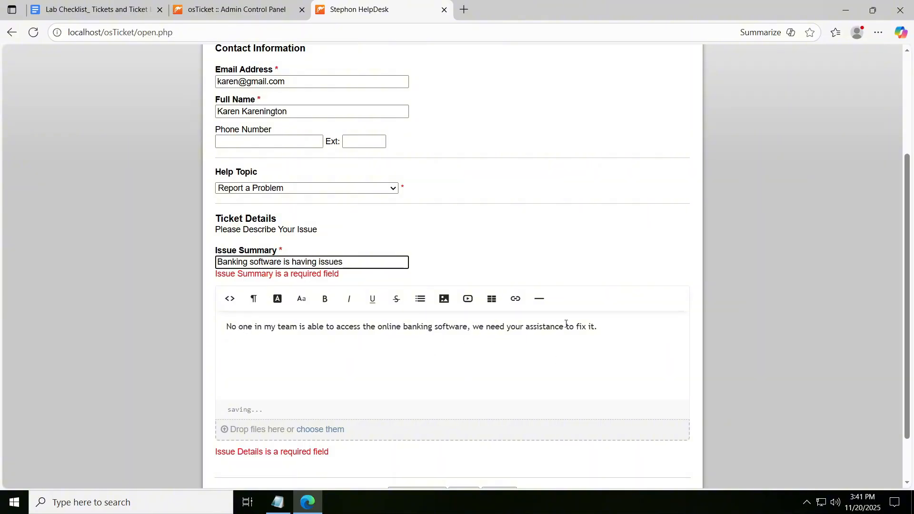
- Review the completed contact information and ticket details, and create the ticket
scroll(516, 267, up, 4)
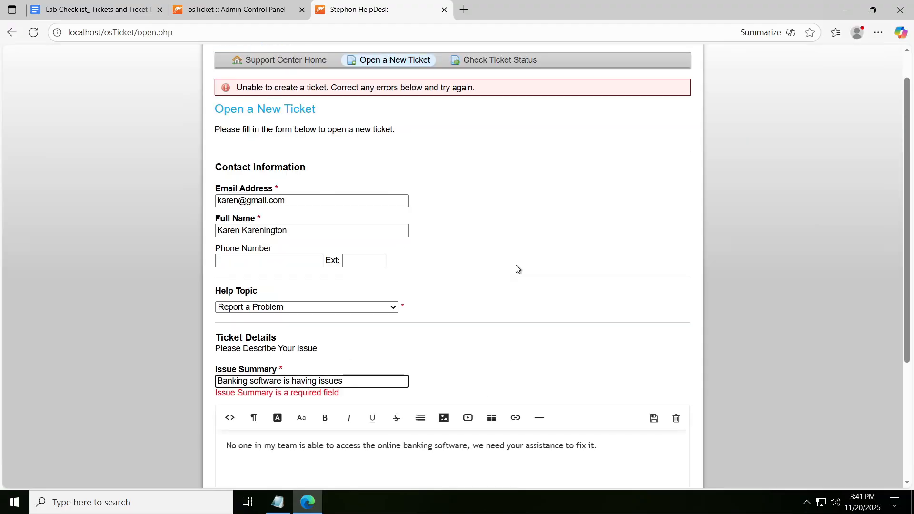
scroll(347, 176, down, 1)
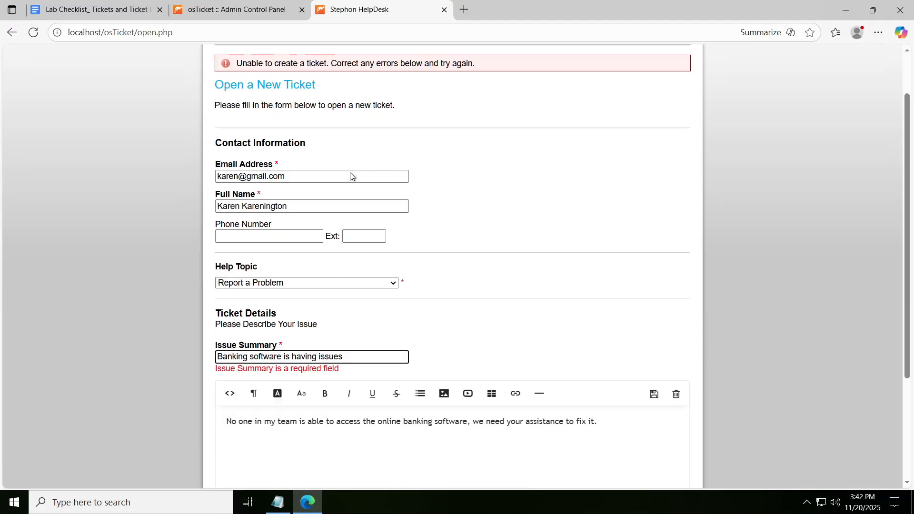
scroll(333, 233, down, 2)
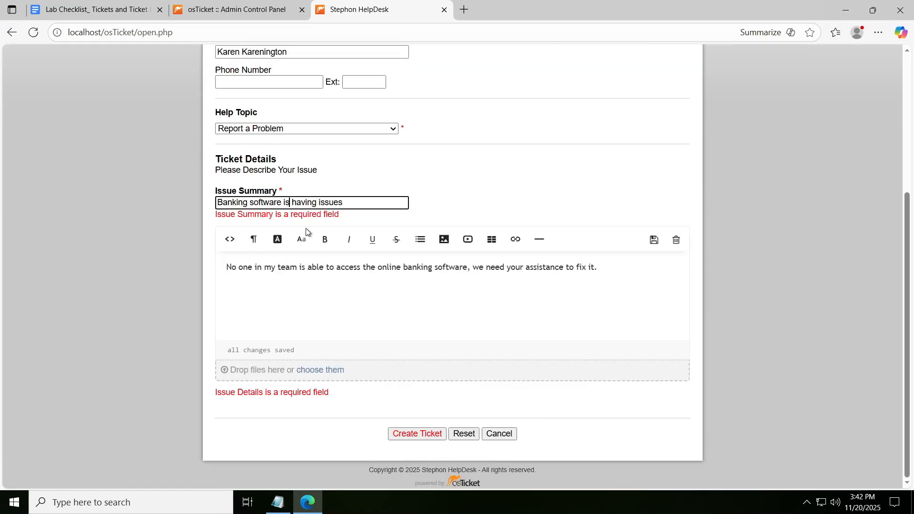
click(422, 433)
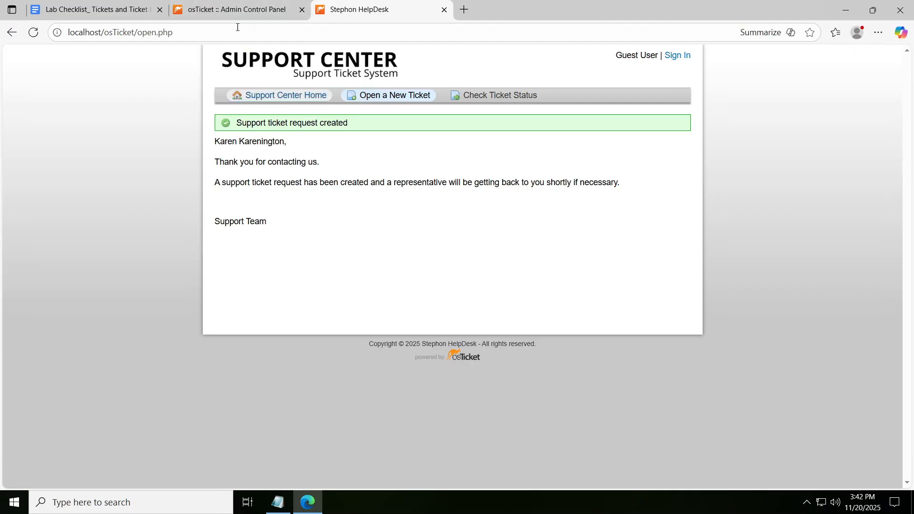
- Return to the admin session, view the open tickets in the agent panel, and log out of the account
click(229, 10)
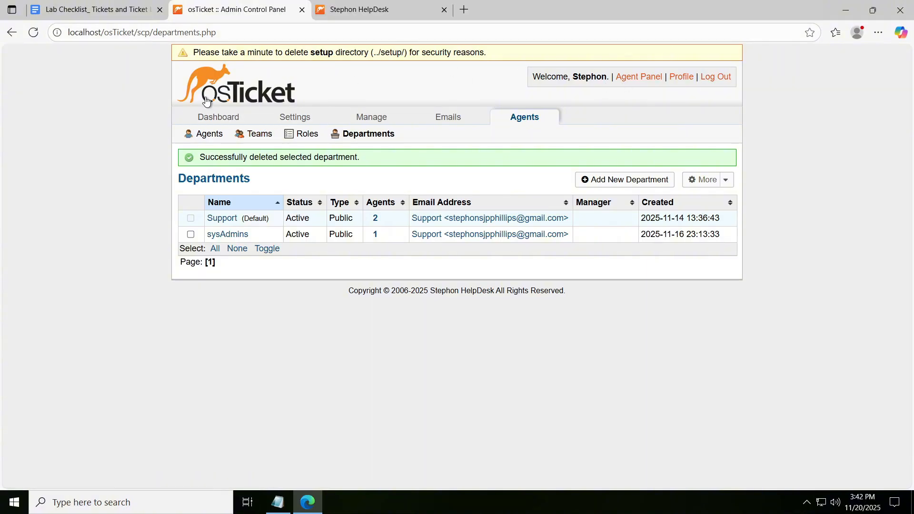
click(646, 78)
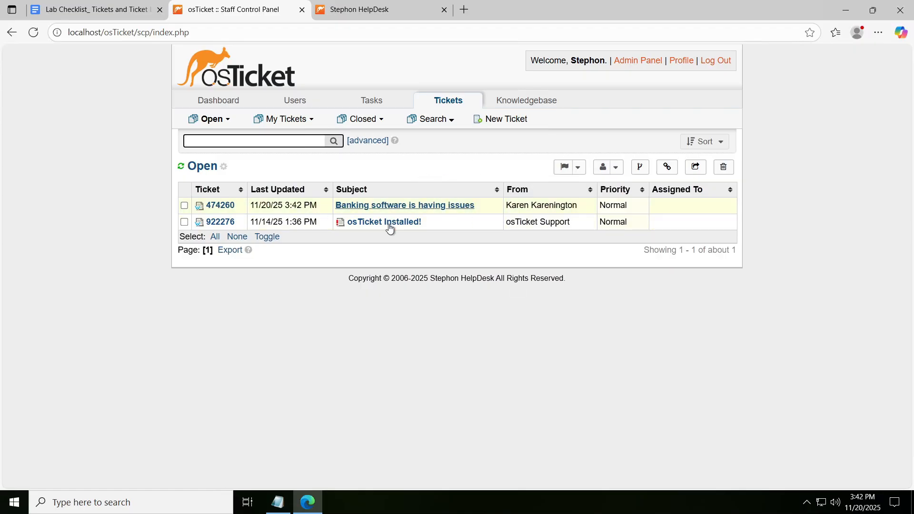
click(722, 60)
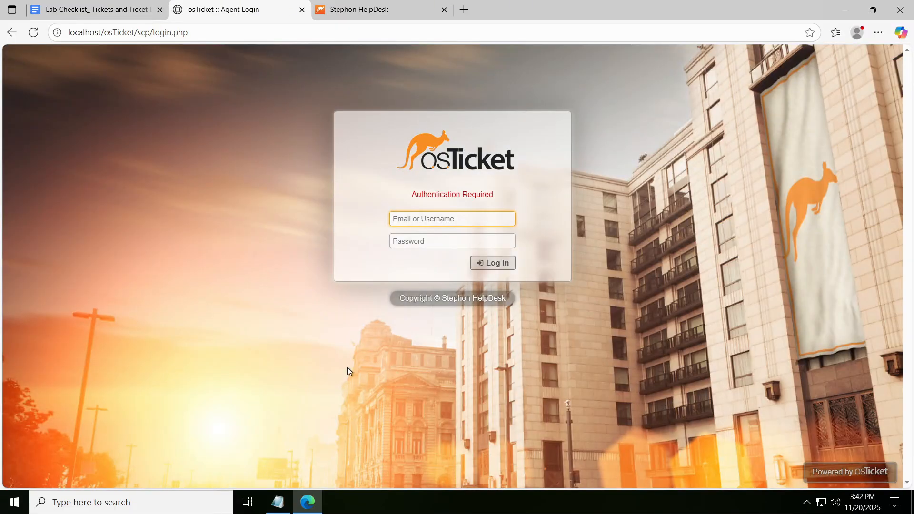
- Log in as the help desk agent with the agent's username and password, and dismiss the browser's offer to save the password
click(426, 215)
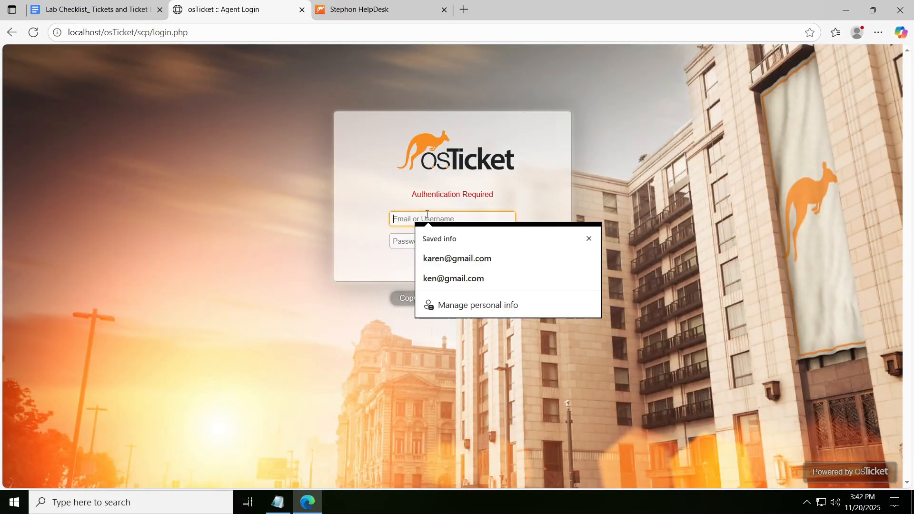
text(john)
key(Tab)
text(•••)
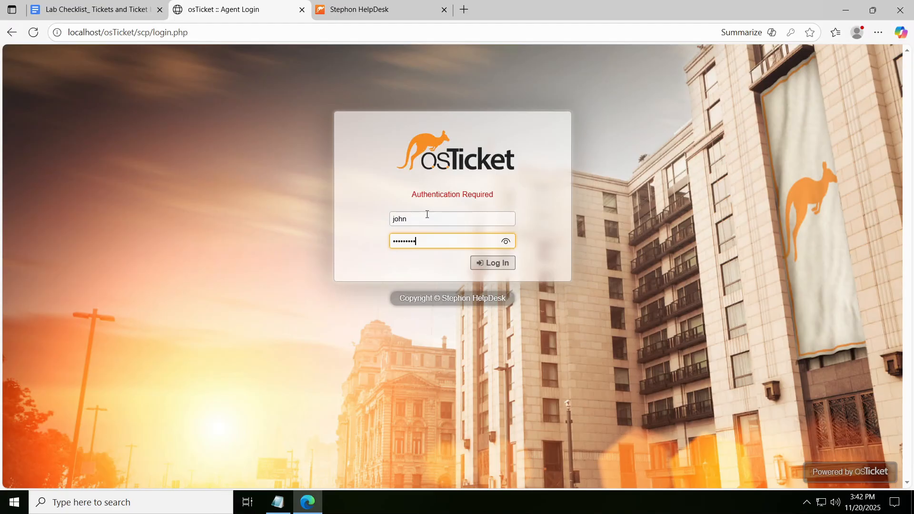
text(••••••)
key(Return)
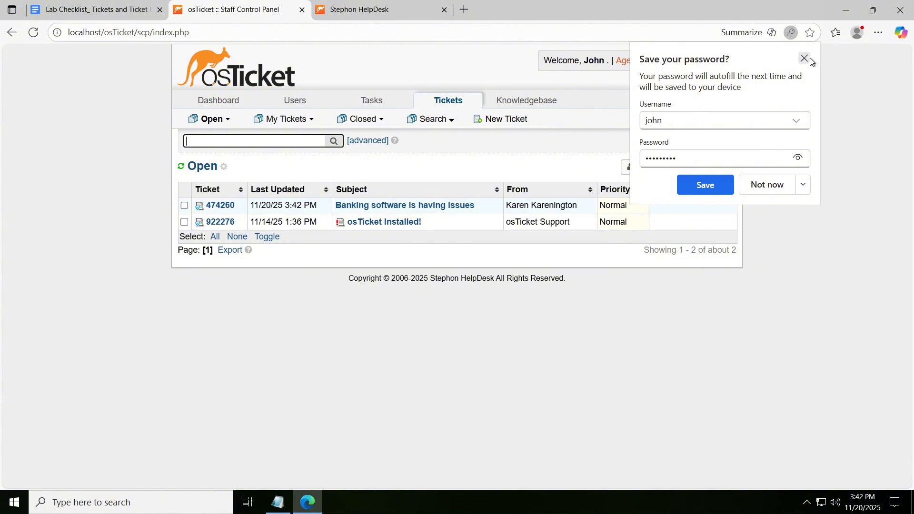
click(804, 58)
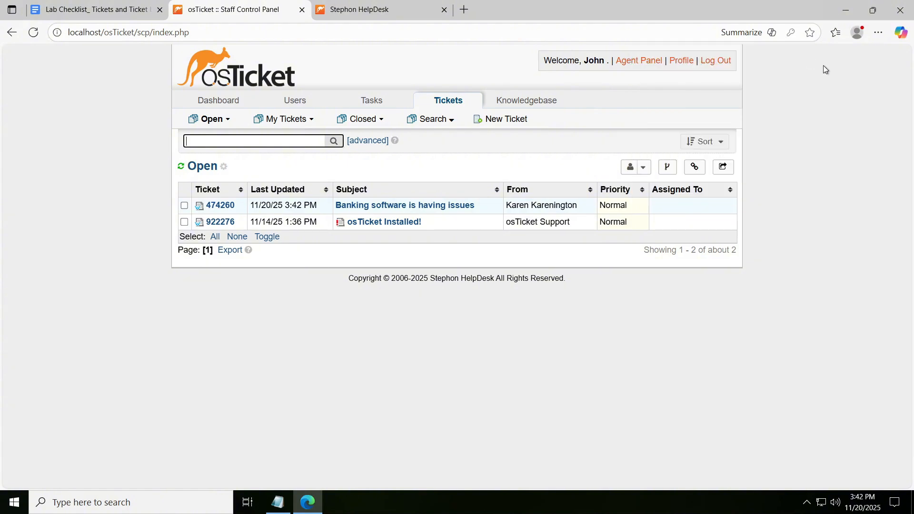
- Open the "Banking software is having issues" ticket and examine its status, priority, department, assignment, SLA plan, due date and posted message
click(393, 208)
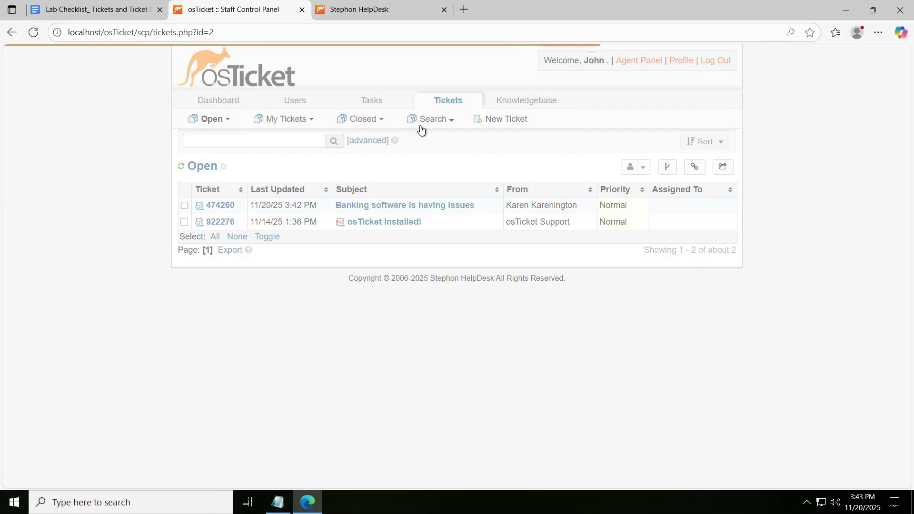
scroll(184, 178, up, 2)
scroll(184, 178, up, 3)
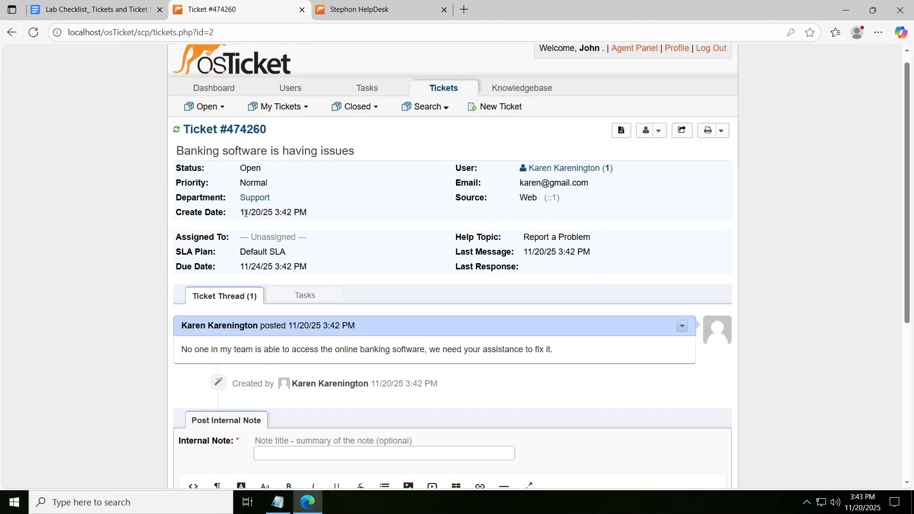
scroll(316, 215, down, 1)
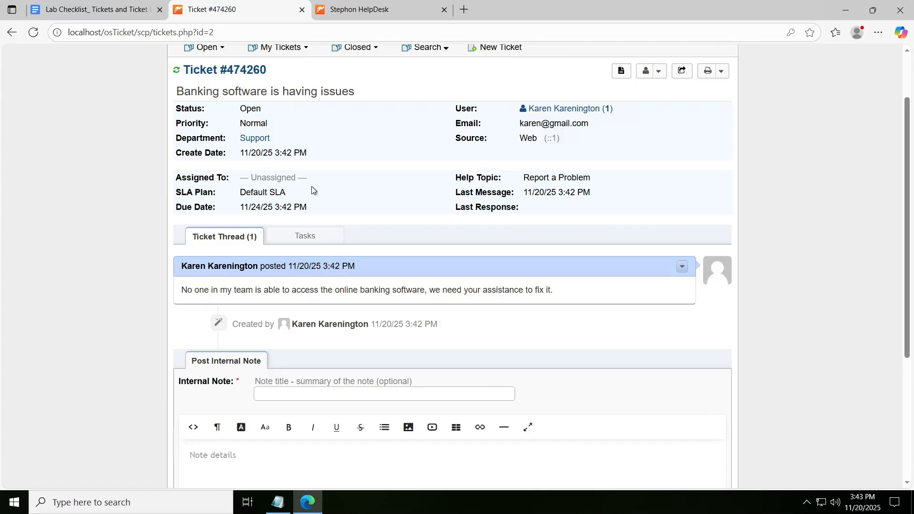
scroll(312, 191, down, 3)
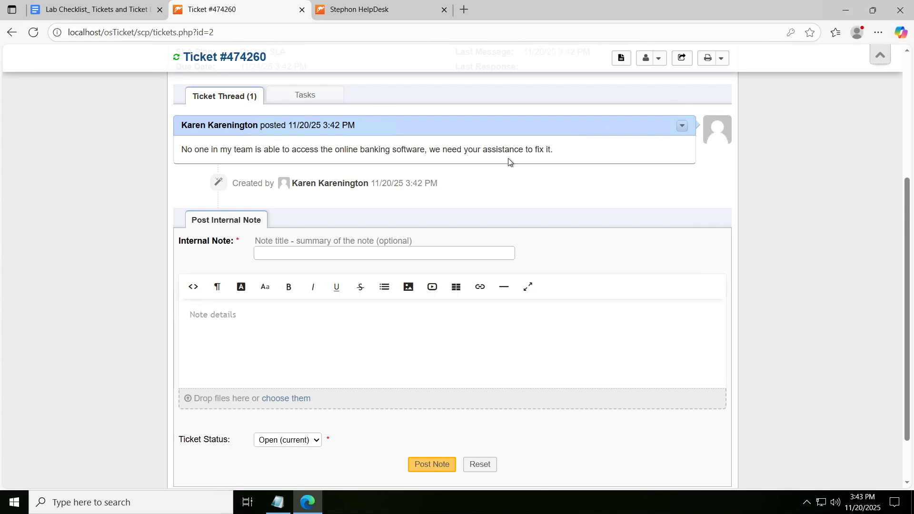
scroll(563, 227, up, 5)
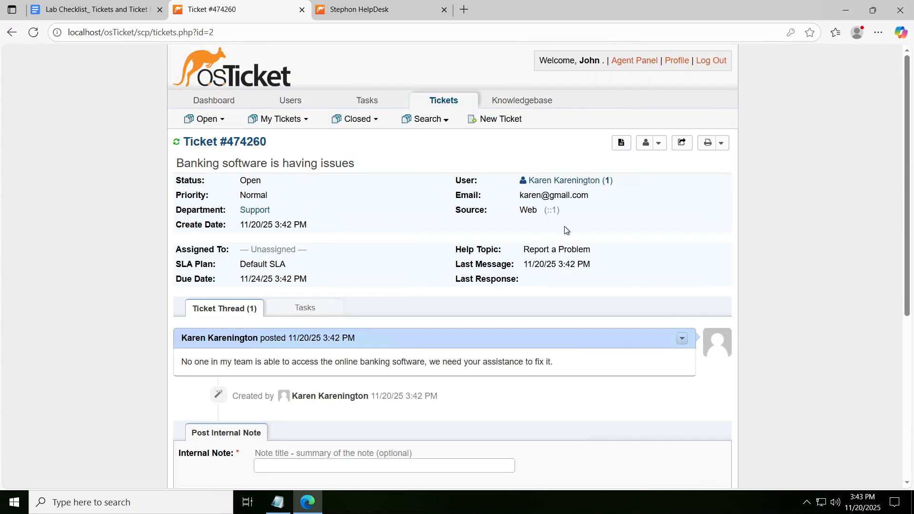
scroll(544, 166, down, 5)
scroll(312, 201, up, 4)
scroll(501, 176, down, 1)
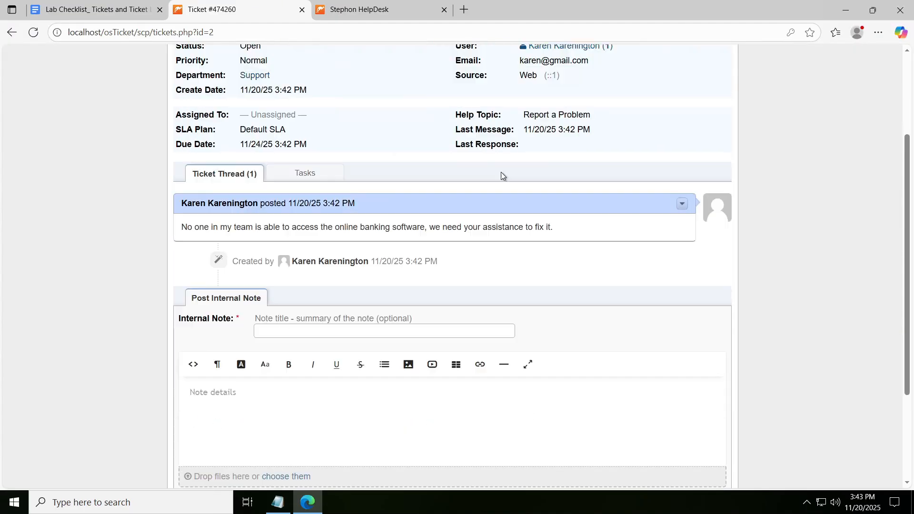
- Examine the ticket's internal note form and status options alongside its department and assignment details
scroll(500, 175, down, 3)
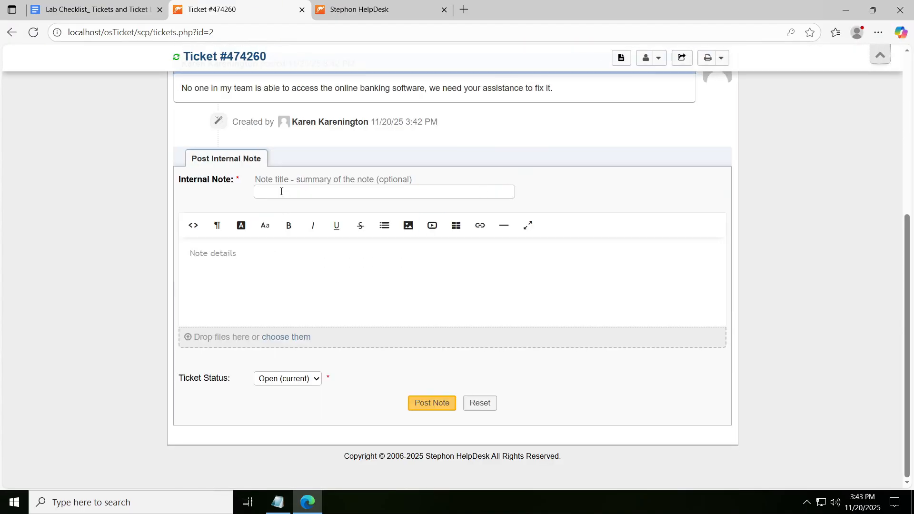
scroll(274, 186, up, 1)
scroll(447, 356, up, 4)
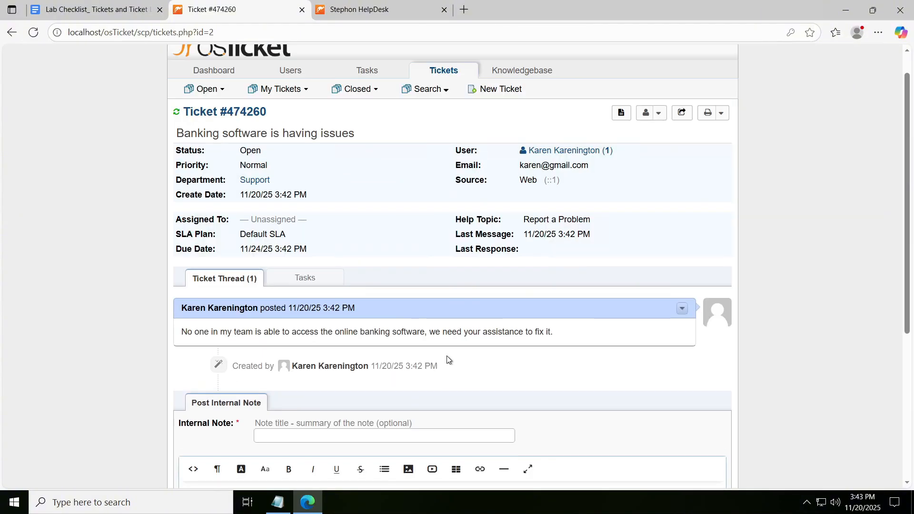
scroll(271, 205, down, 1)
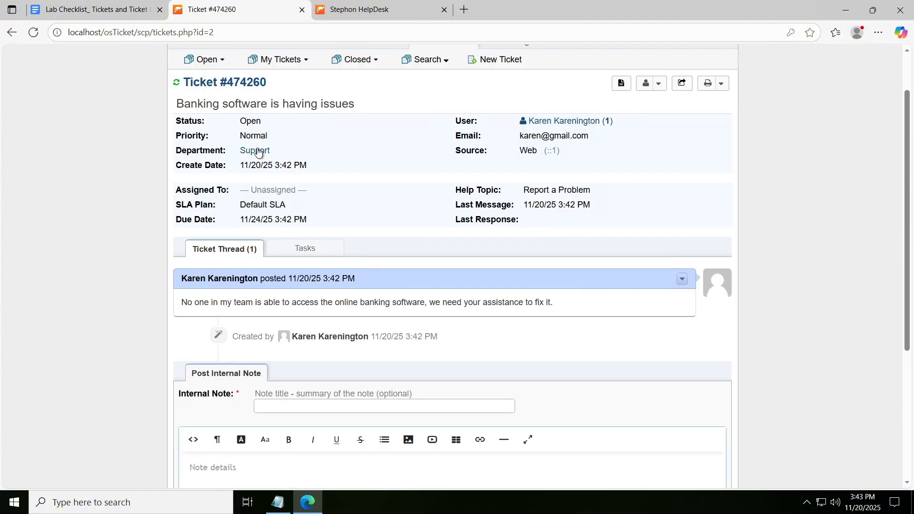
scroll(230, 283, down, 4)
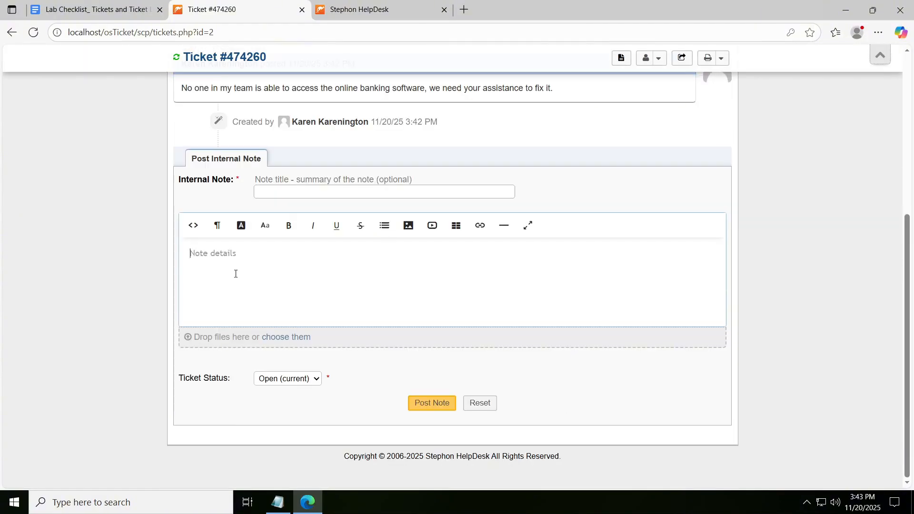
scroll(235, 274, up, 1)
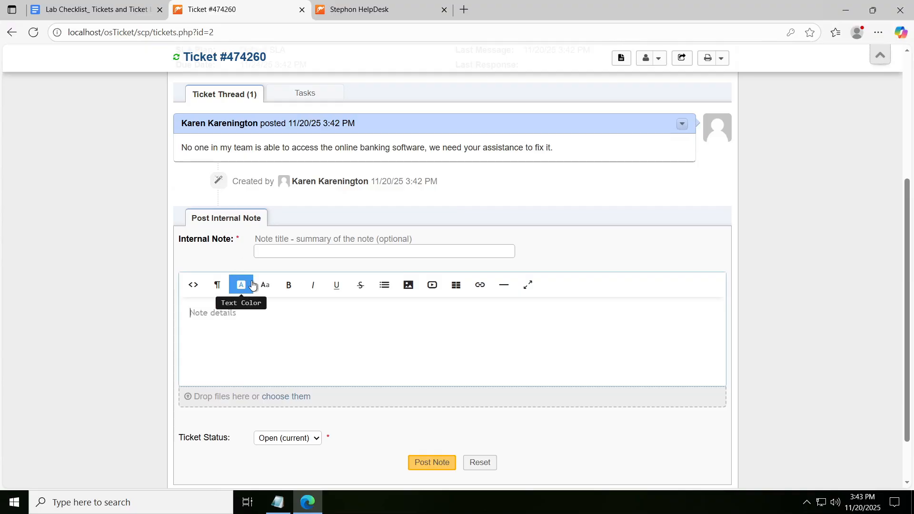
click(303, 319)
scroll(304, 319, down, 1)
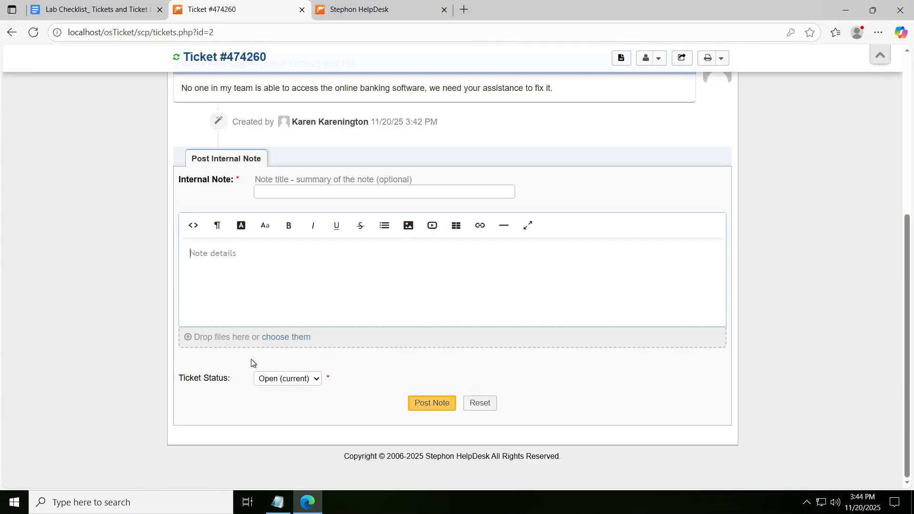
scroll(285, 286, up, 3)
- Check the ticket's tasks, and return to the ticket thread to look over the message and available response options
click(316, 213)
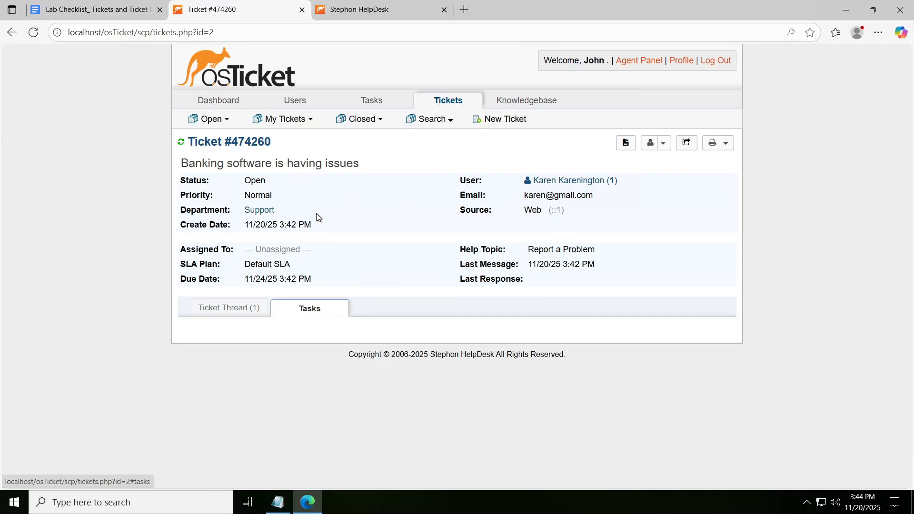
click(216, 312)
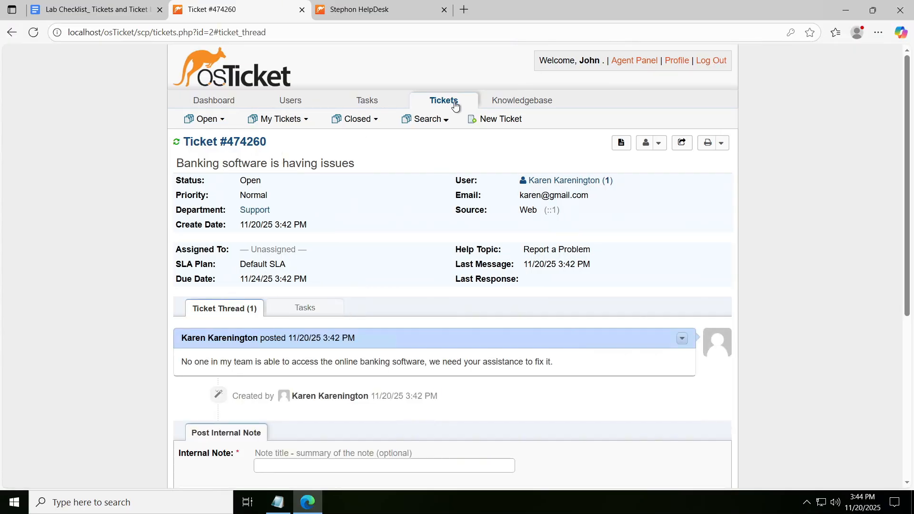
scroll(571, 128, down, 6)
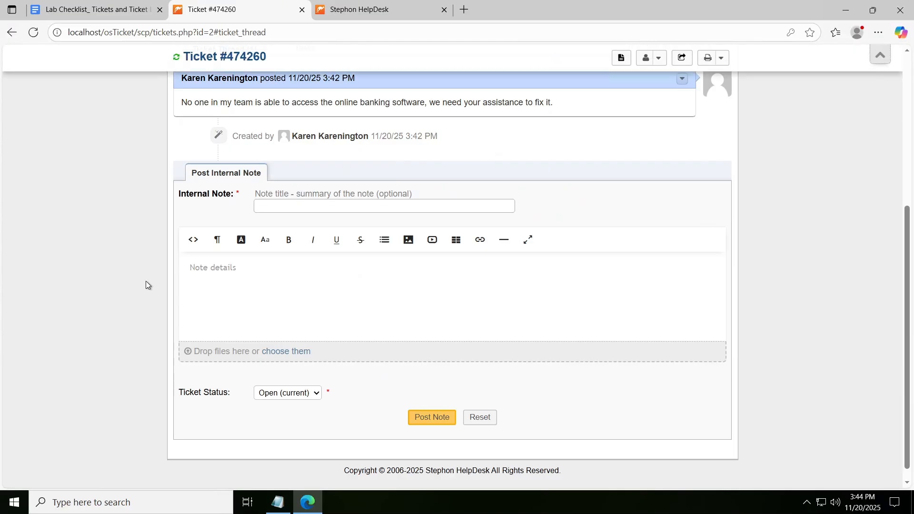
scroll(266, 220, up, 4)
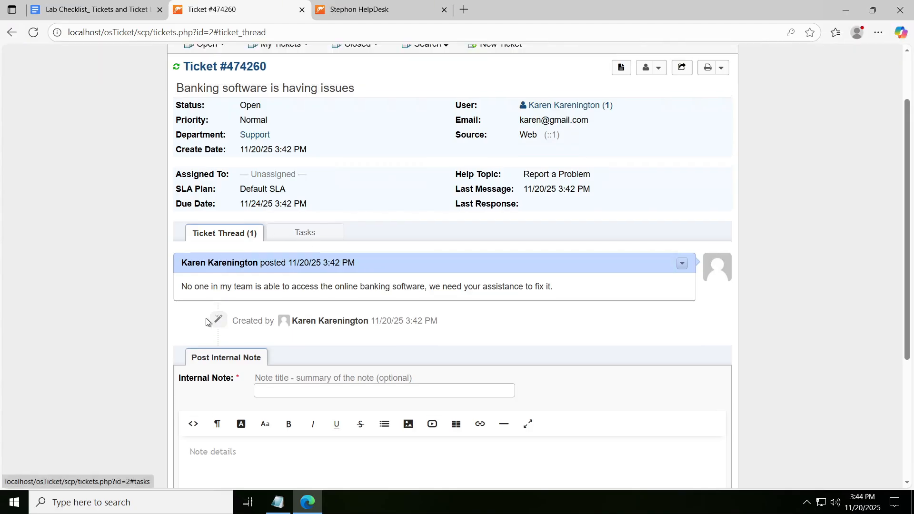
- Start an internal note on the ticket with the details "They reported that the software was working fine yesterday"
scroll(255, 351, down, 3)
click(258, 338)
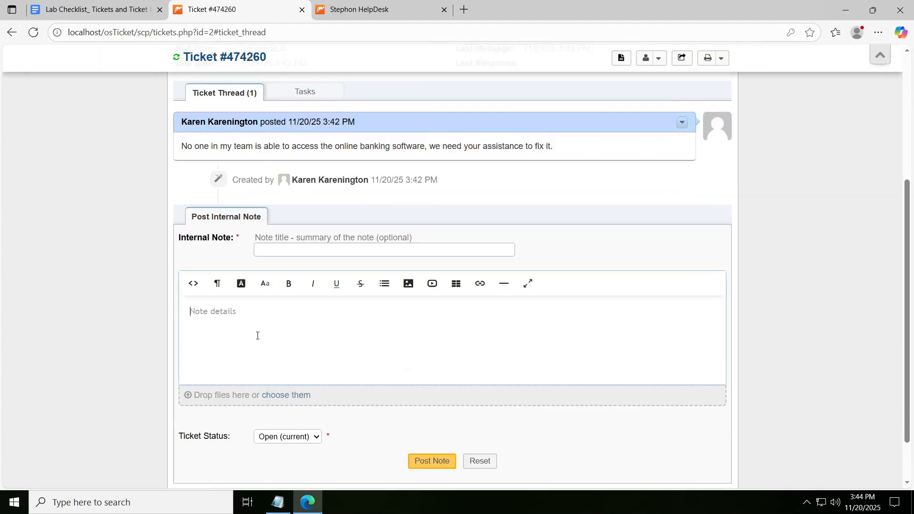
click(287, 253)
scroll(256, 316, up, 5)
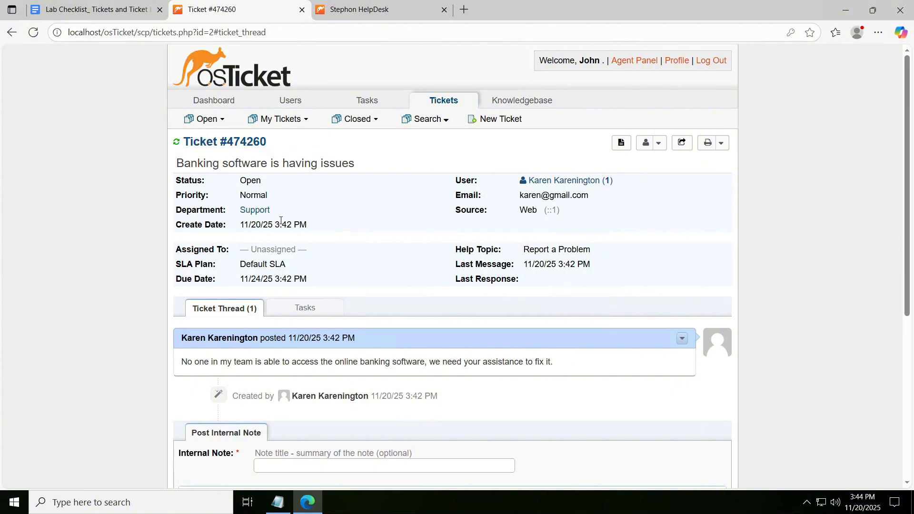
scroll(261, 216, down, 5)
click(226, 263)
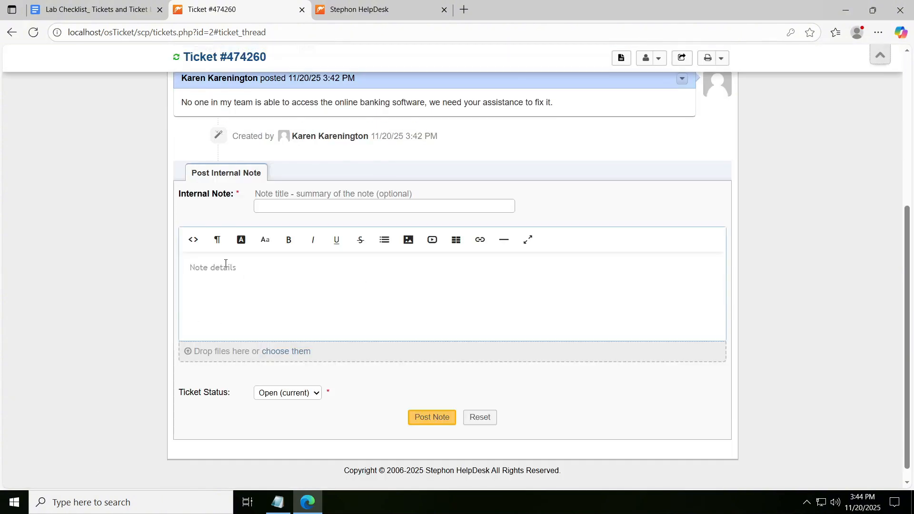
text(I)
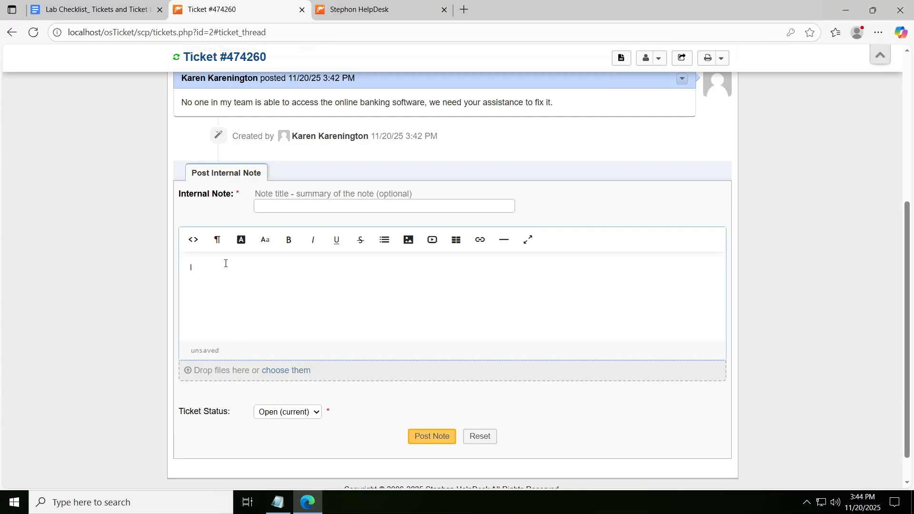
text(They reported that the i)
key(BackSpace)
text(software was workin)
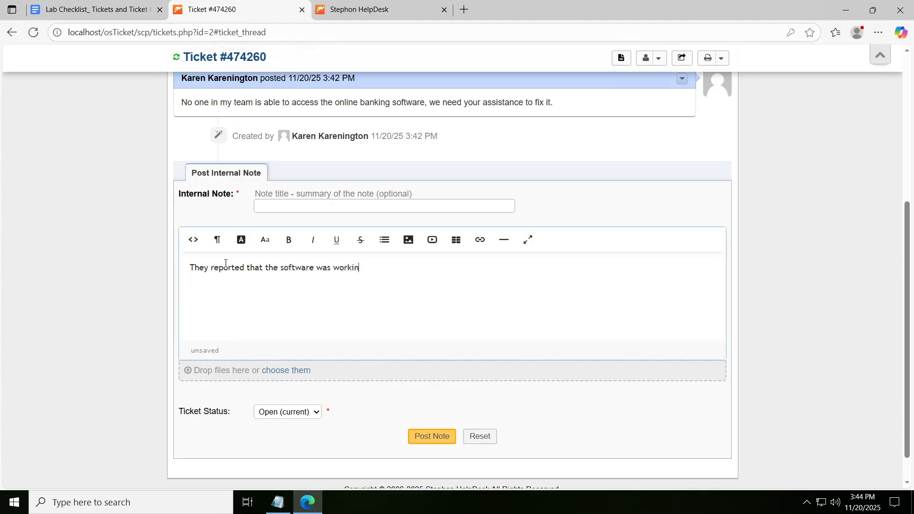
text(g fine yesterday. They tried restarting the )
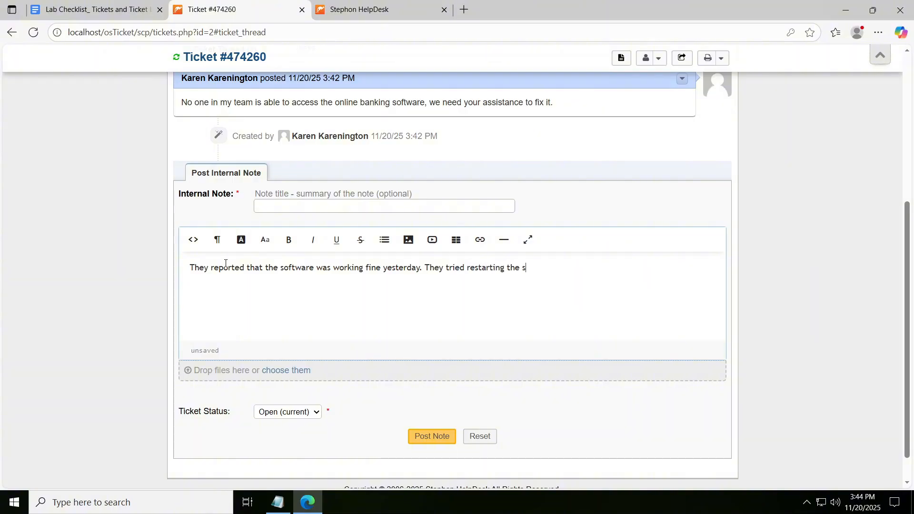
text(system but nothing worked. They o)
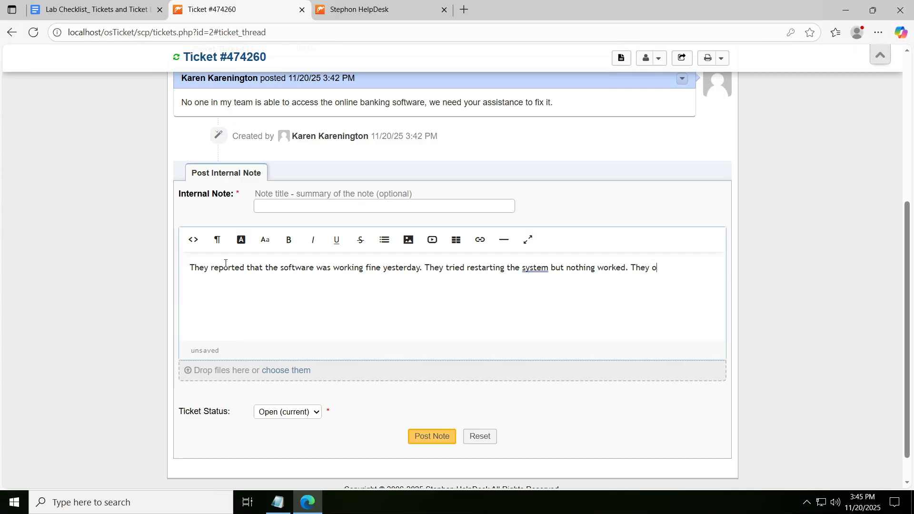
text(nly got these issues from today.)
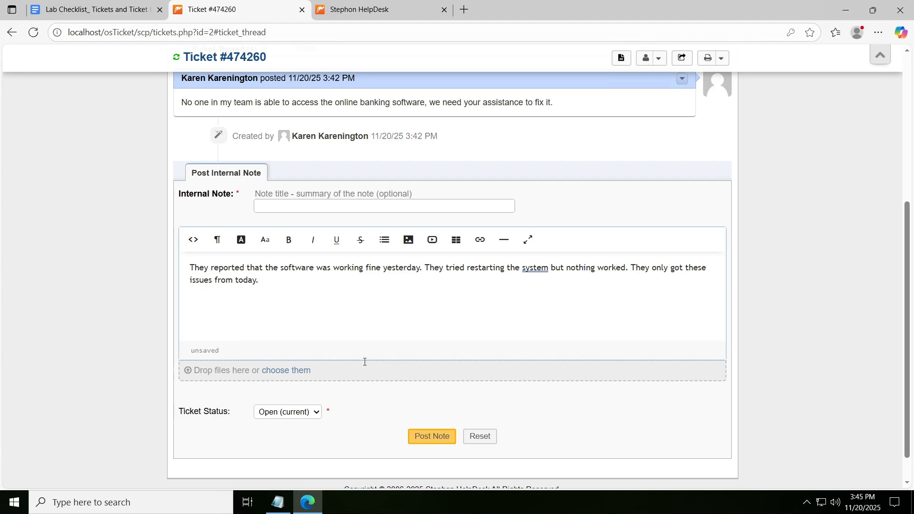
- Check which agents the ticket can be assigned to, and close the assignment form without assigning anyone
scroll(365, 361, up, 5)
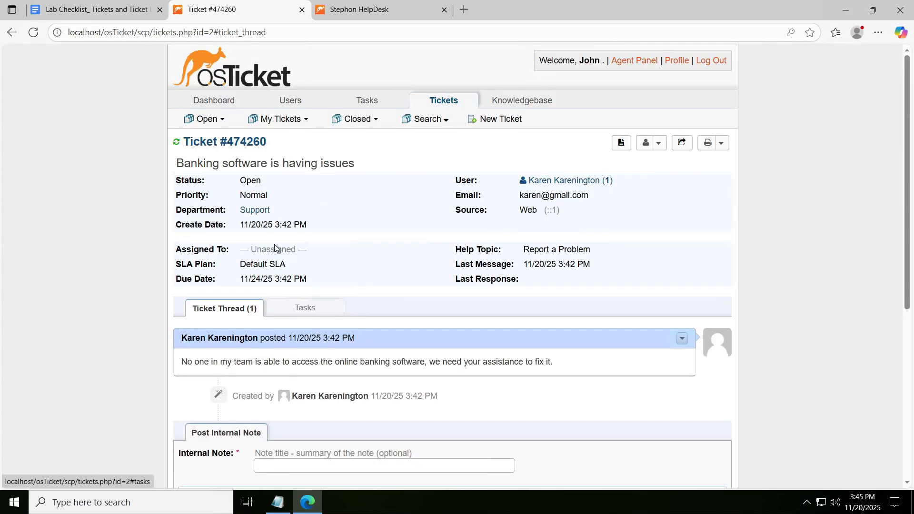
click(284, 255)
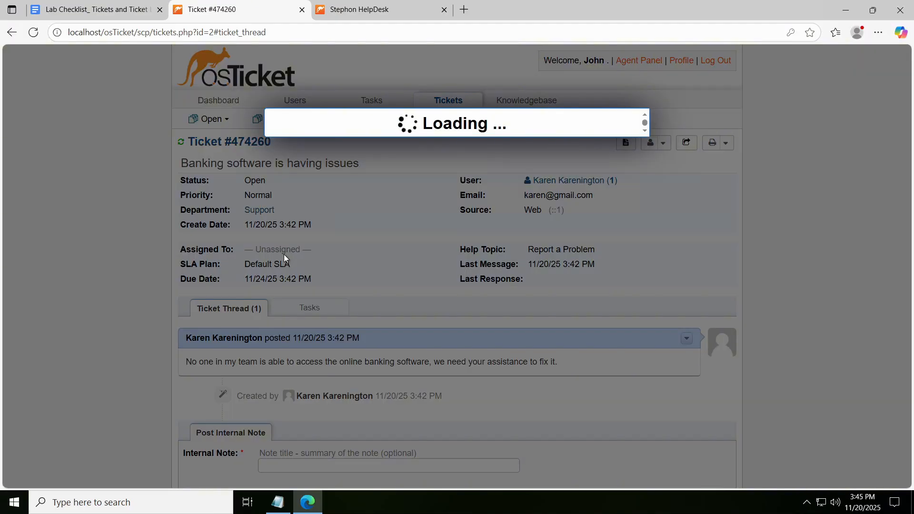
click(318, 161)
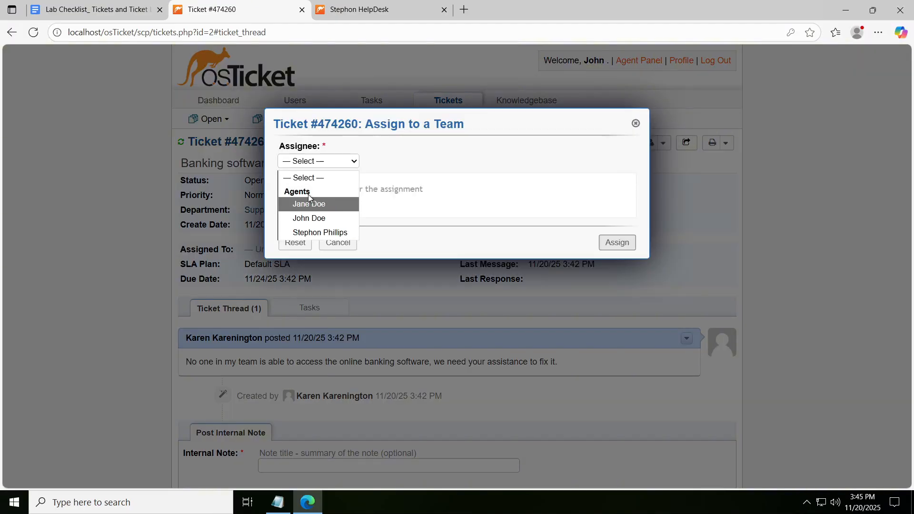
click(286, 242)
click(324, 163)
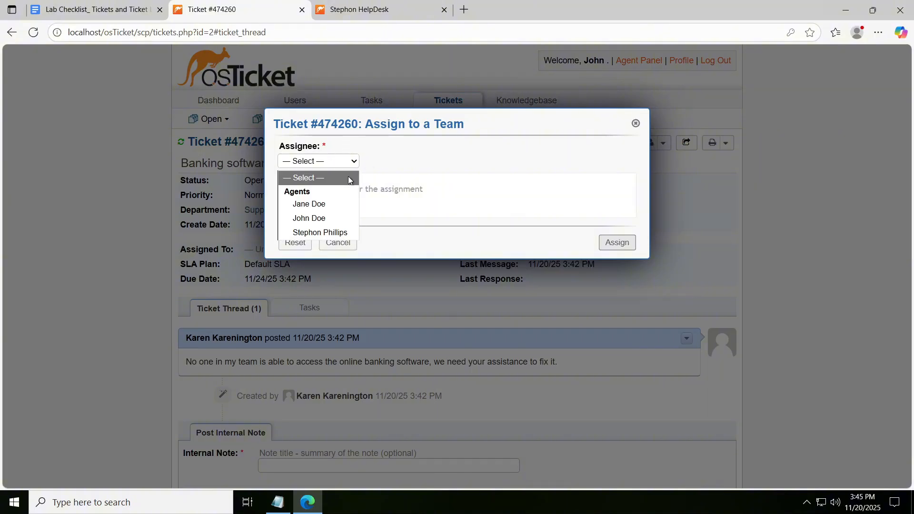
click(382, 145)
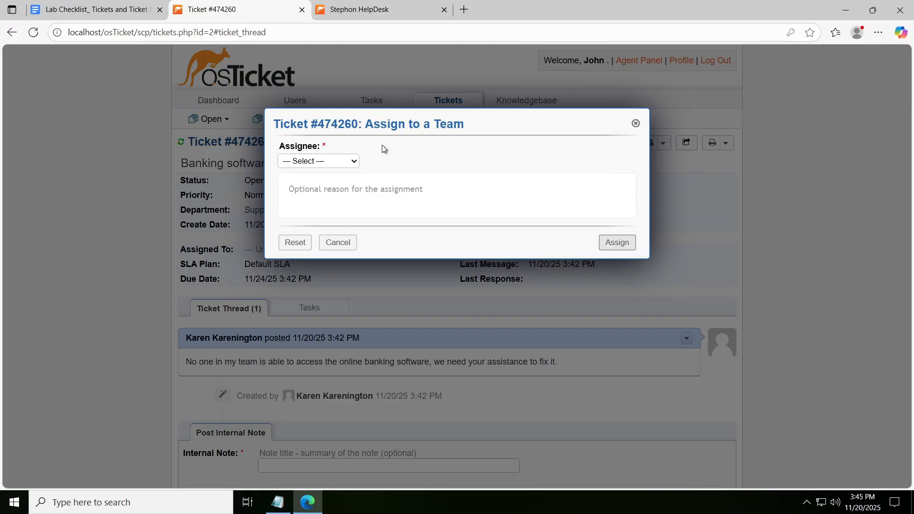
click(635, 123)
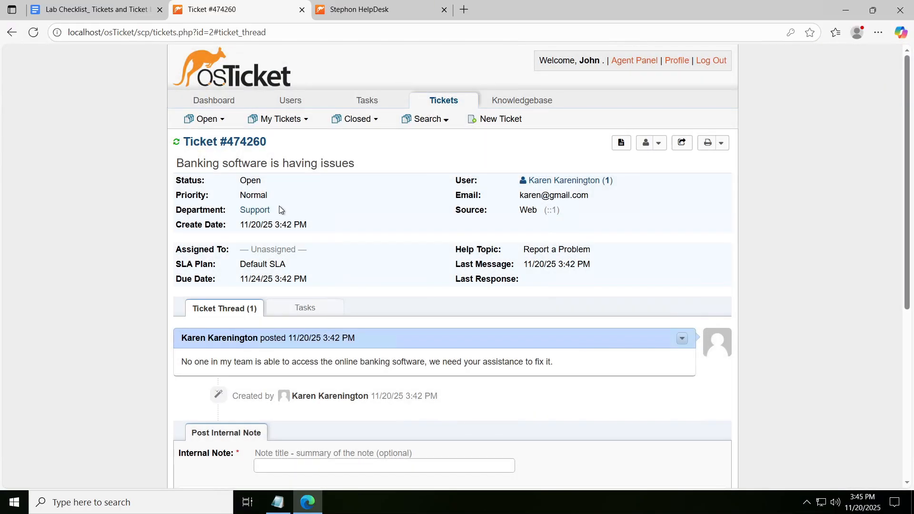
- Transfer the ticket to the sysAdmins department with the reason "This work be the best for your department to look at as the software isn't working."
click(257, 210)
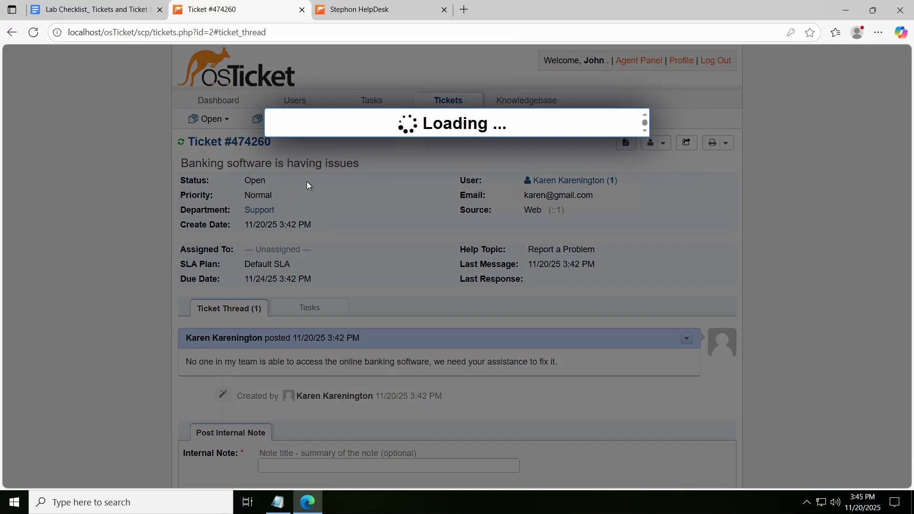
click(324, 164)
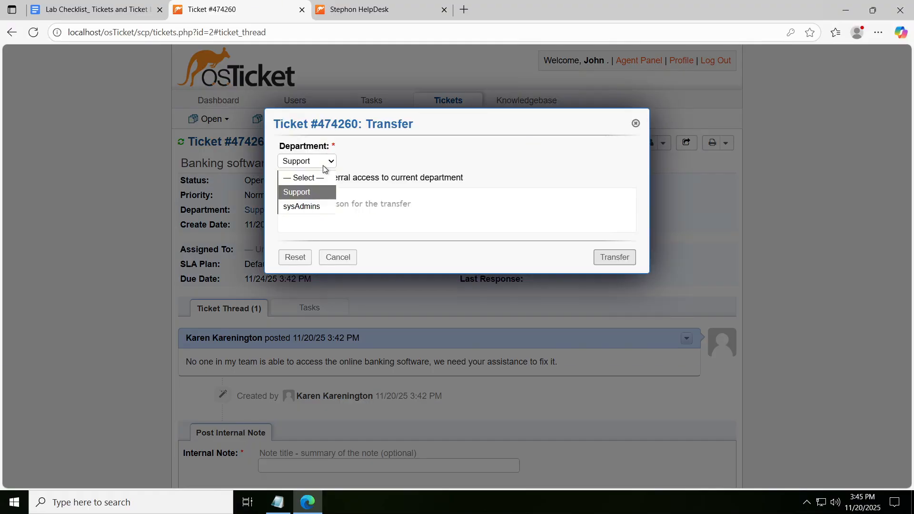
click(308, 212)
click(378, 205)
text(T)
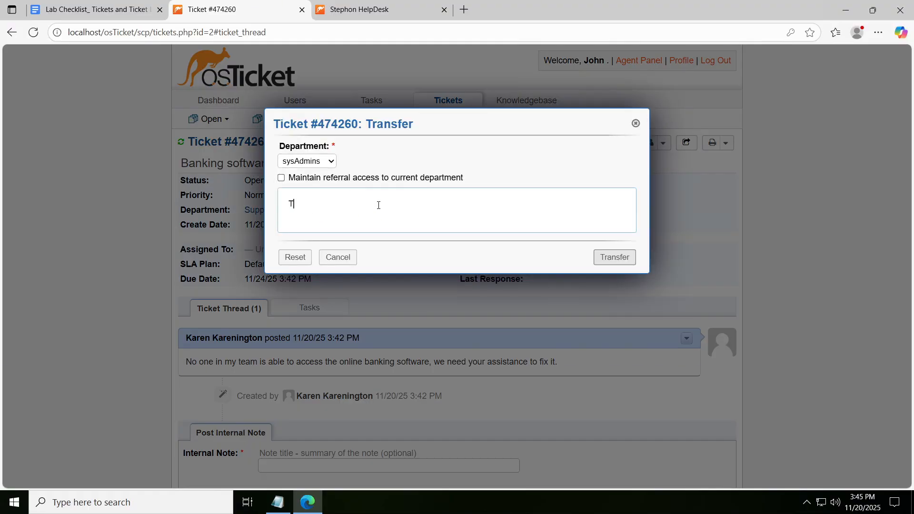
text(his work be the best for your department to )
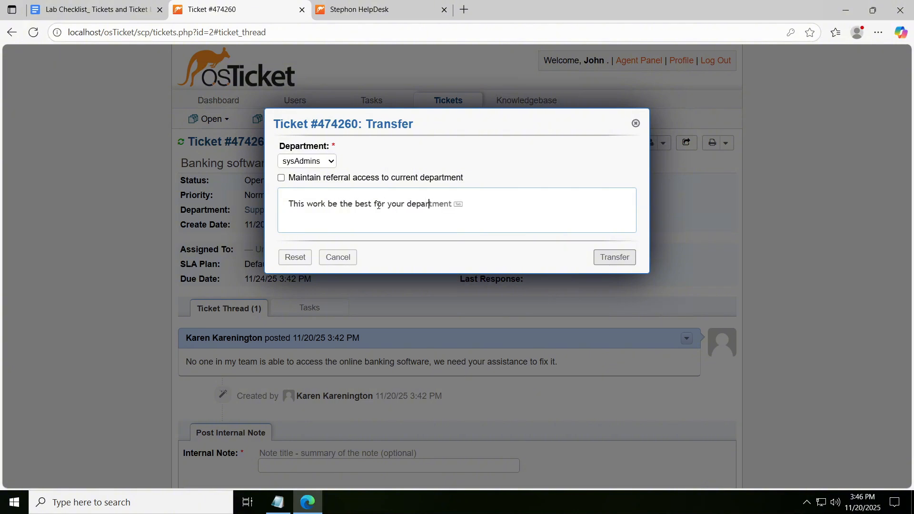
text(look at as the software isn't working)
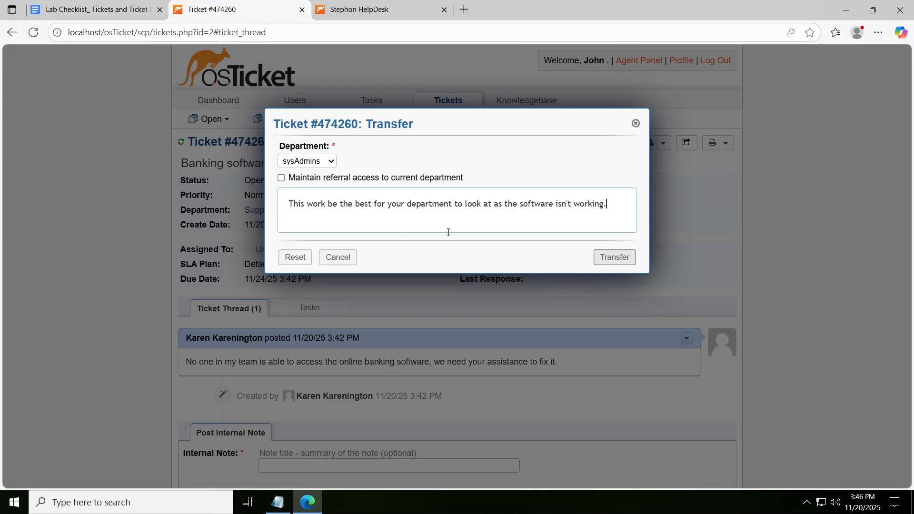
text(.)
click(627, 257)
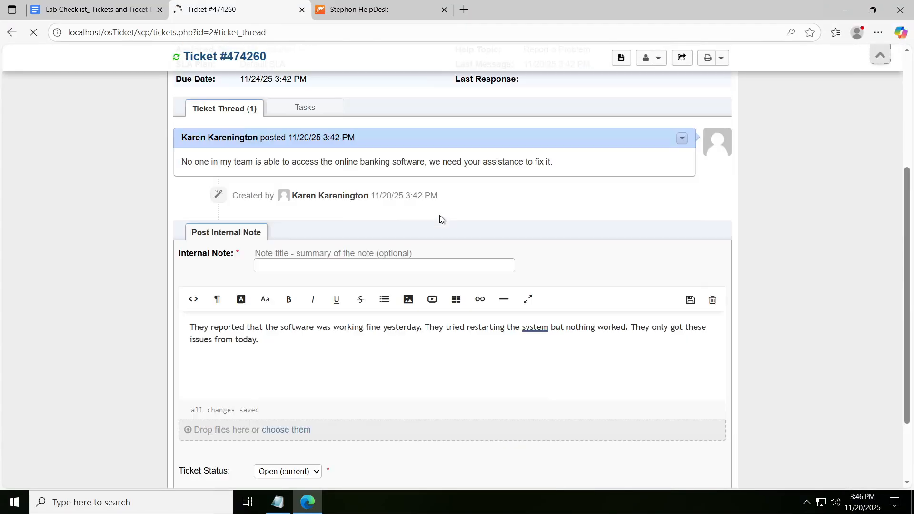
- Check the help desk agent's open ticket queue, and log out of that agent's account
scroll(438, 216, up, 3)
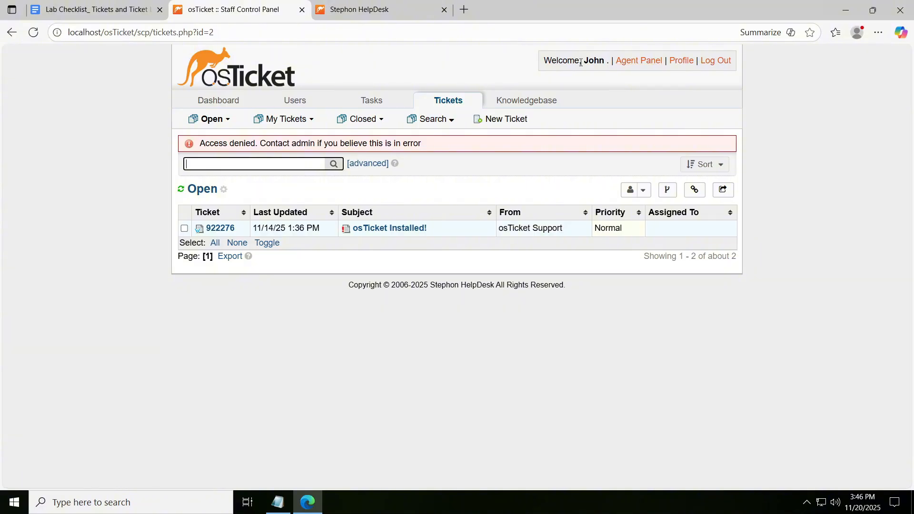
click(232, 106)
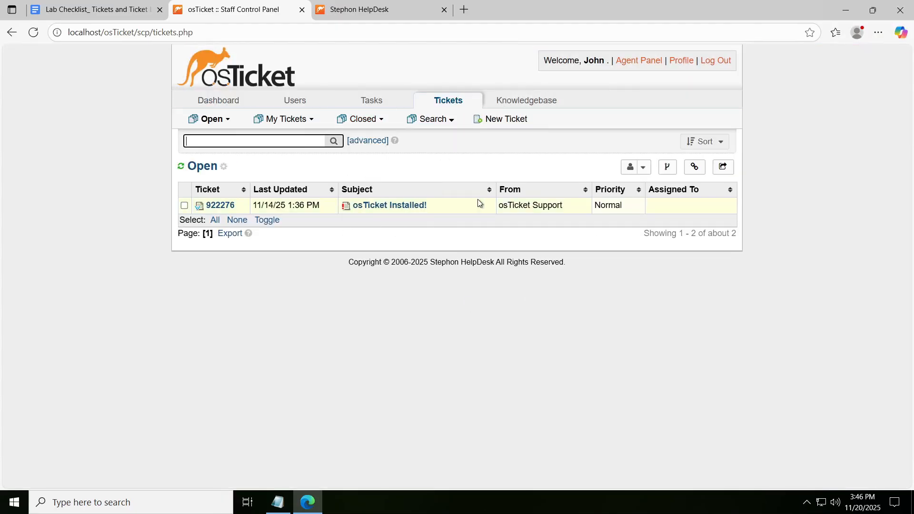
click(712, 63)
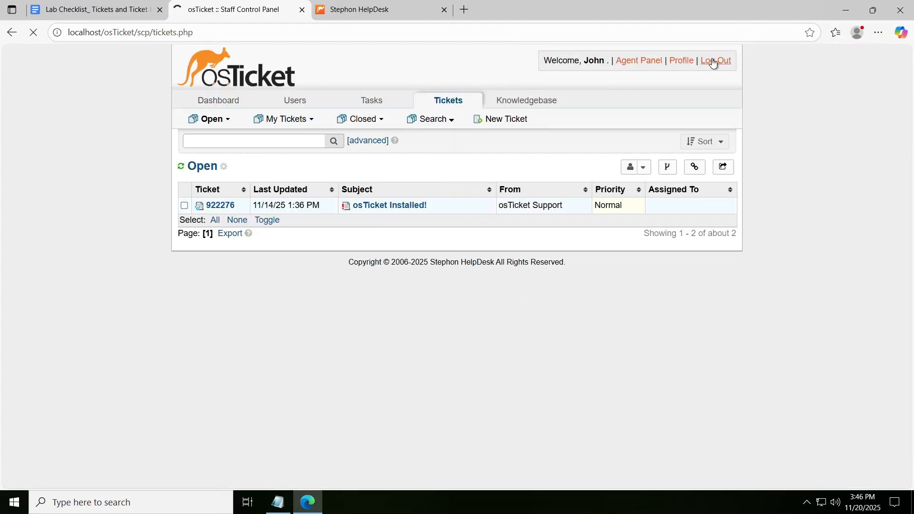
- Log in as the sysAdmins agent with the agent's username and password, and dismiss the browser's offer to save the password
click(413, 220)
text(Jane)
key(Tab)
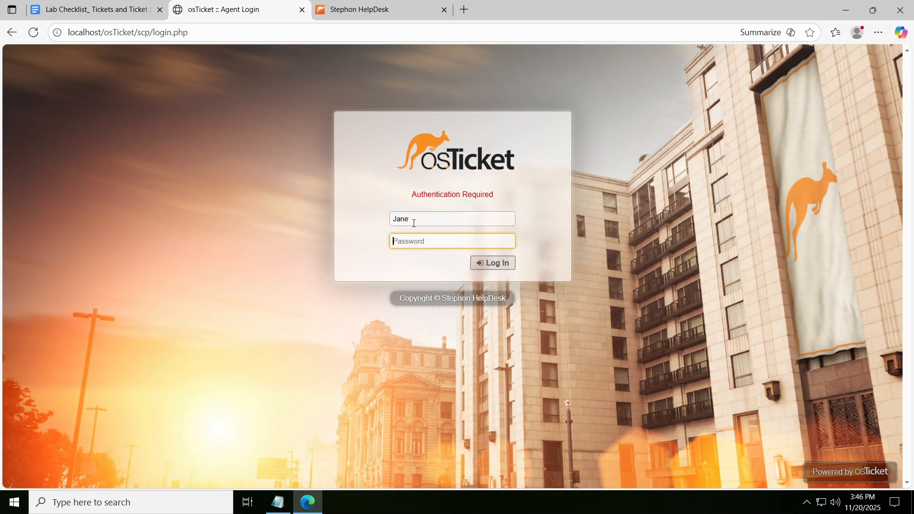
text(•••••••••)
key(Return)
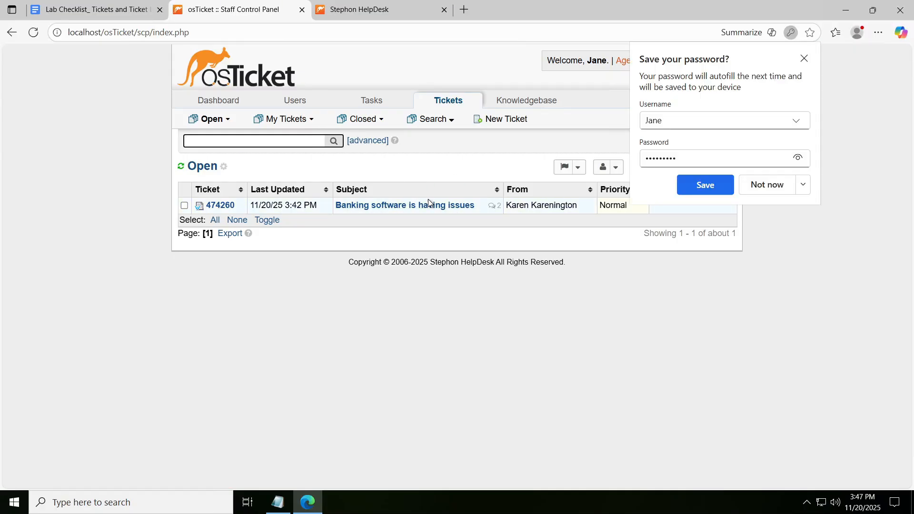
click(845, 46)
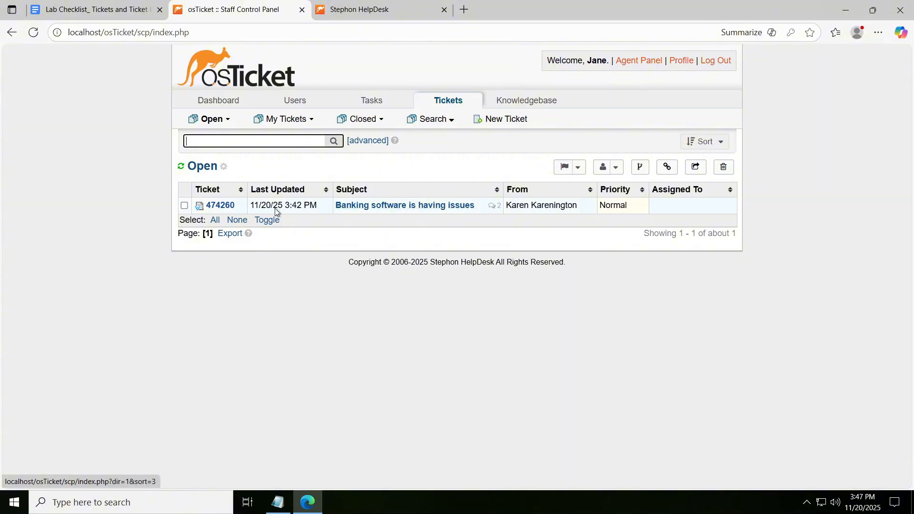
- Open the "Banking software is having issues" ticket and examine its details, the end user's message and the transfer note
click(441, 208)
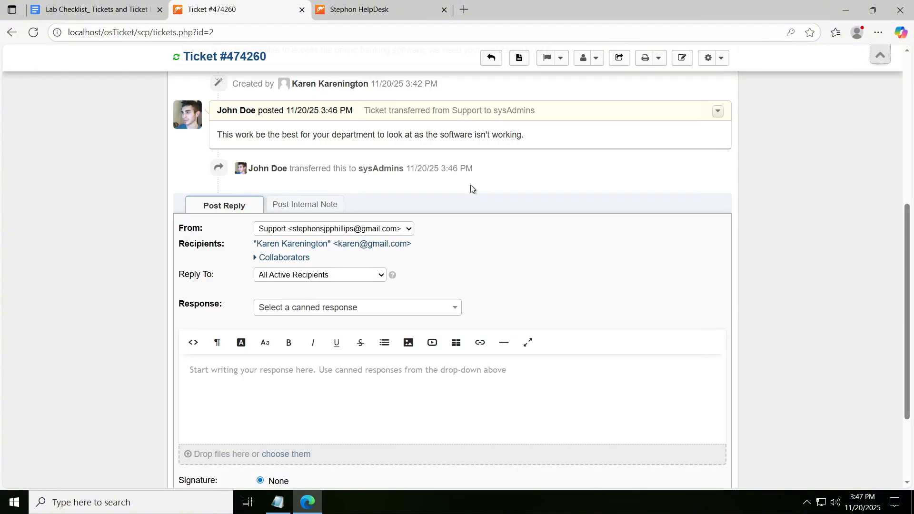
scroll(470, 185, up, 1)
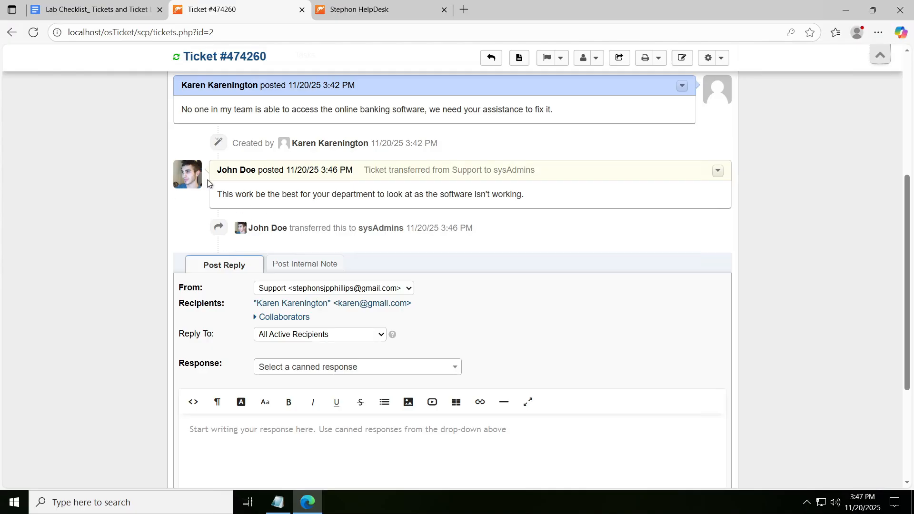
scroll(476, 190, up, 2)
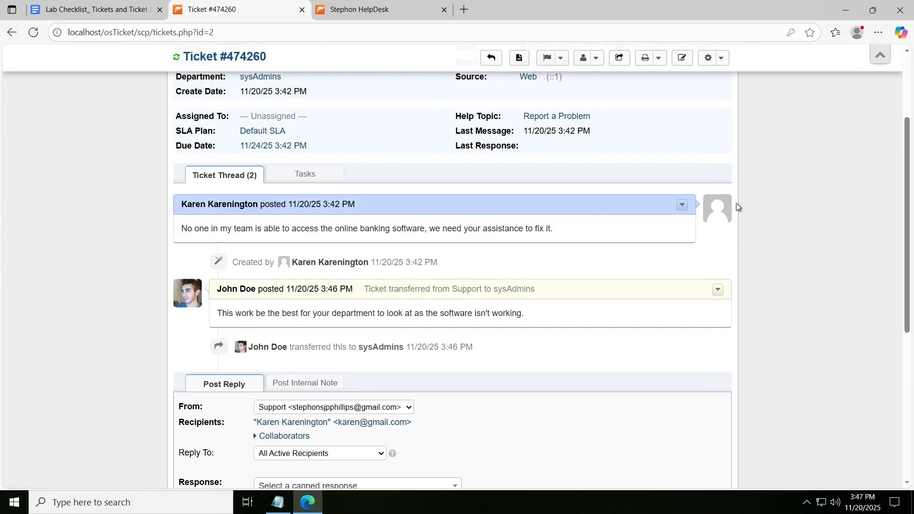
scroll(368, 342, down, 3)
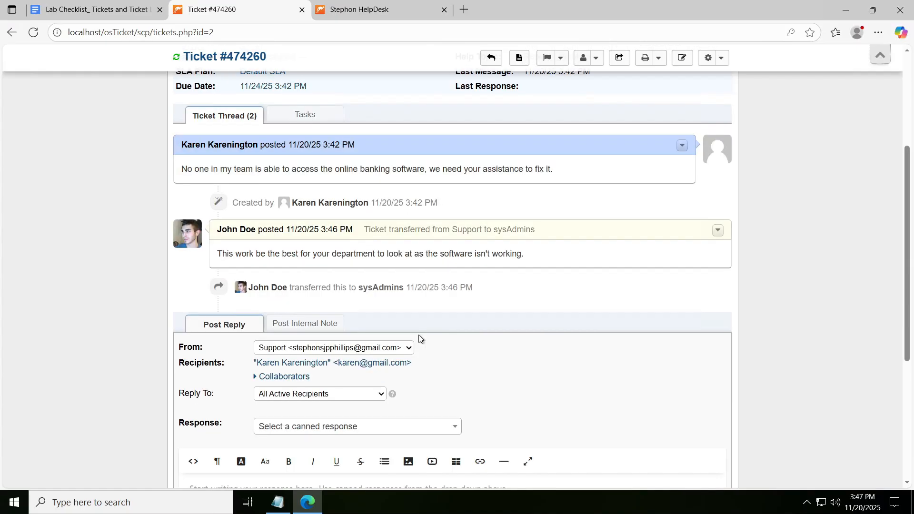
scroll(208, 246, up, 3)
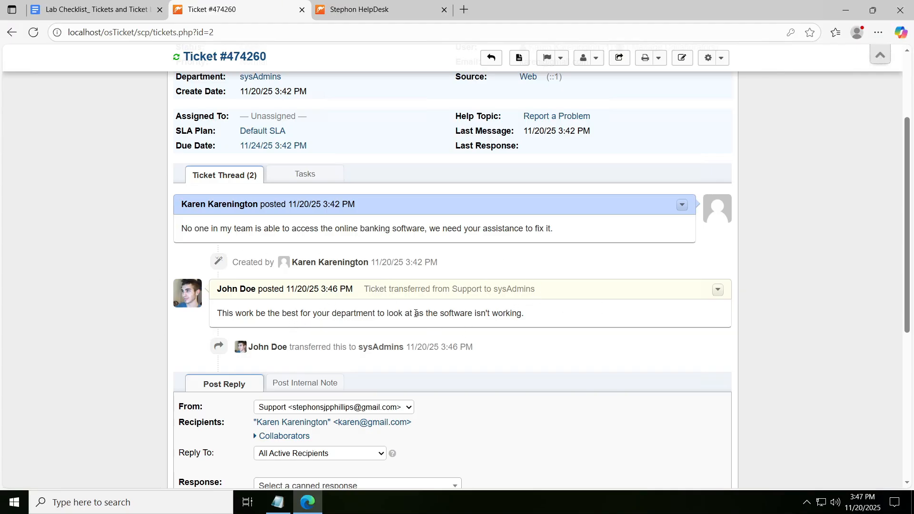
scroll(565, 286, down, 2)
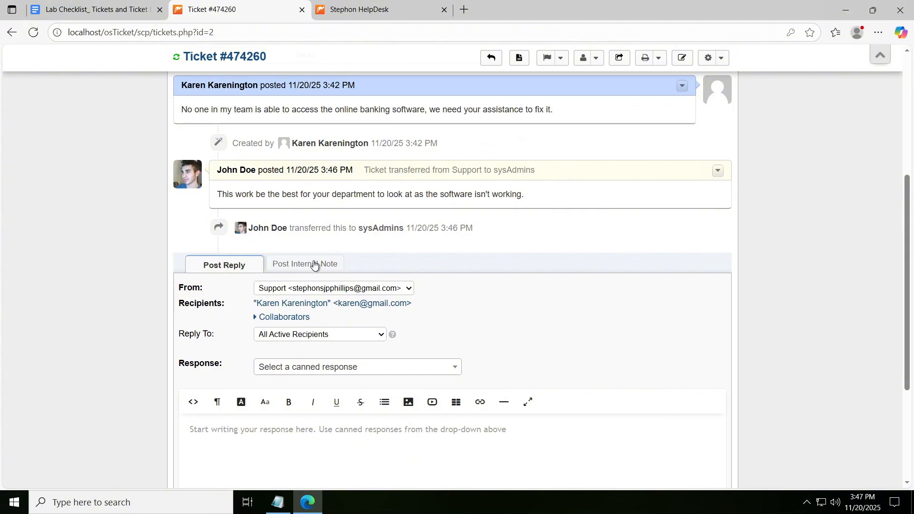
- Compare the ticket's reply and internal note forms, and return to the reply form beneath the transfer note
scroll(352, 253, down, 3)
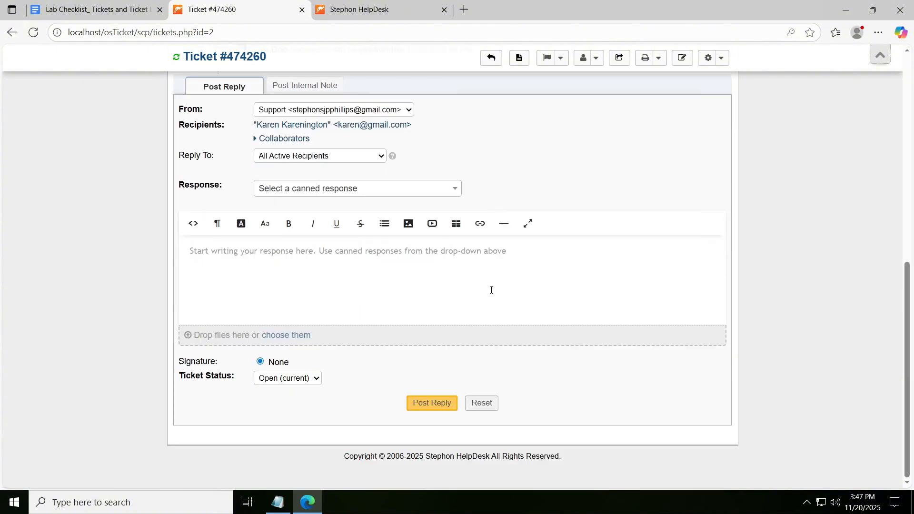
scroll(511, 276, up, 2)
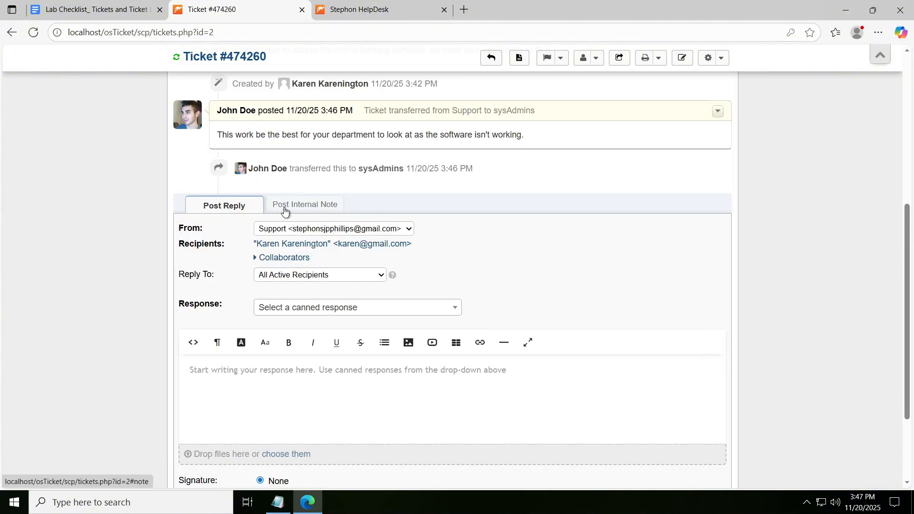
click(285, 209)
click(203, 208)
scroll(335, 146, up, 1)
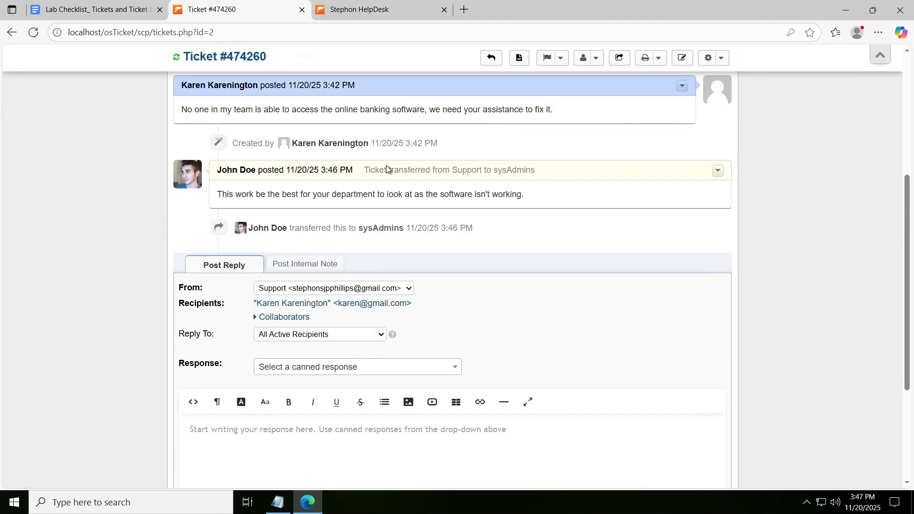
- Open the SLA plan update for the banking software ticket and choose Sev-1 as the plan
scroll(374, 170, down, 1)
scroll(373, 170, down, 1)
scroll(373, 169, up, 6)
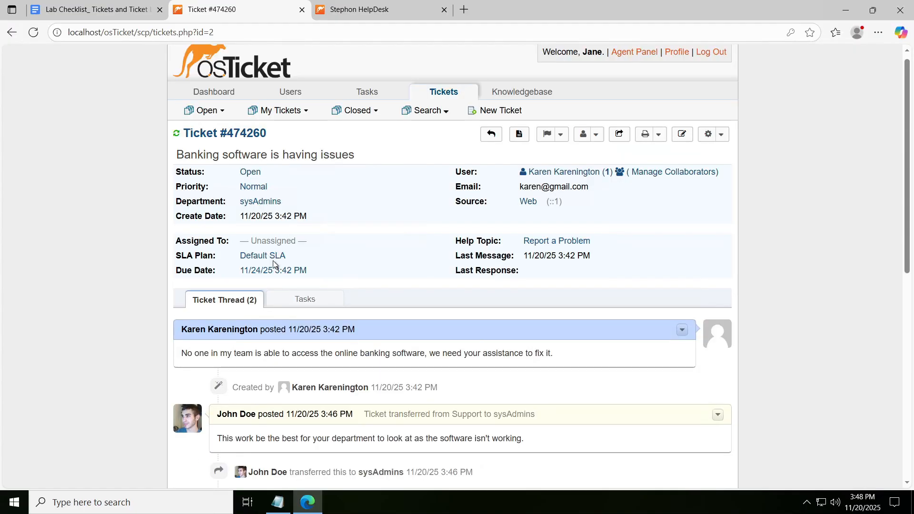
click(273, 260)
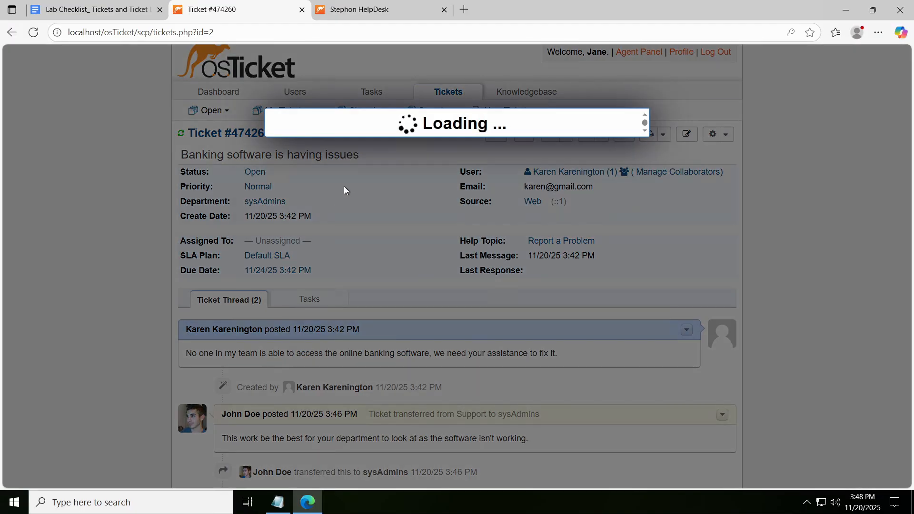
click(342, 184)
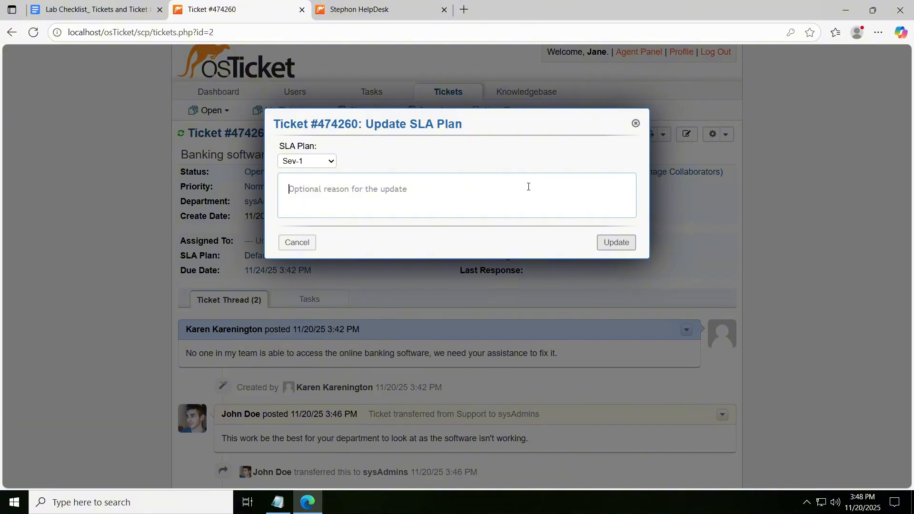
- Enter the reason "The whole banking team cannot function so I will change it to Sev-1" and apply the SLA plan update
text(s)
key(BackSpace)
text(T)
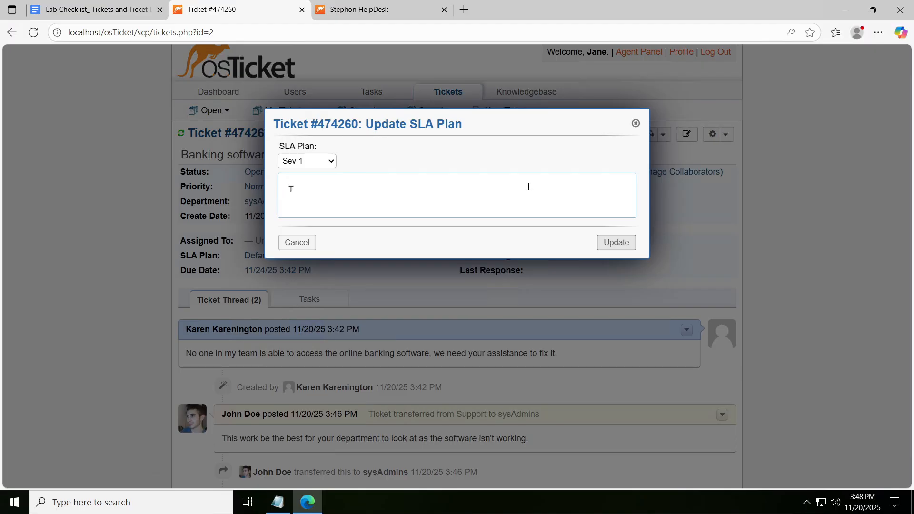
text(he whole banking team cannot funct)
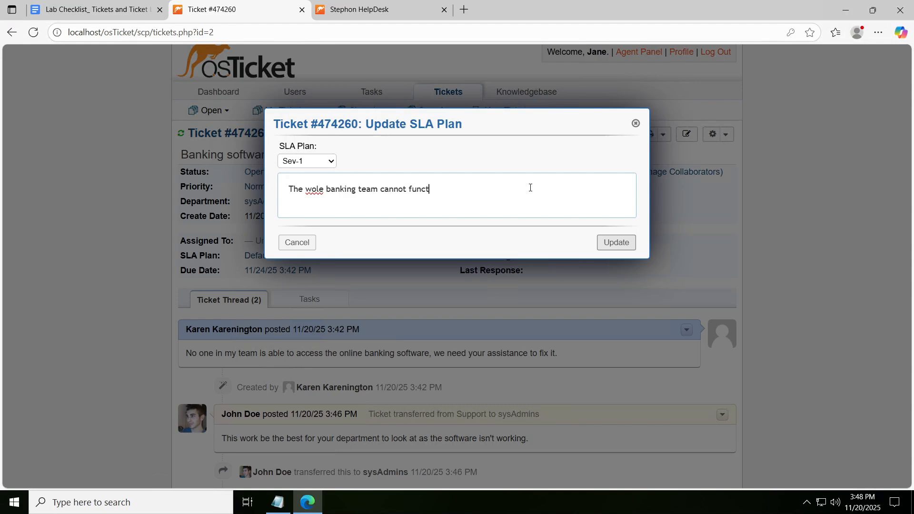
text(ion so I will change it to Sev-1)
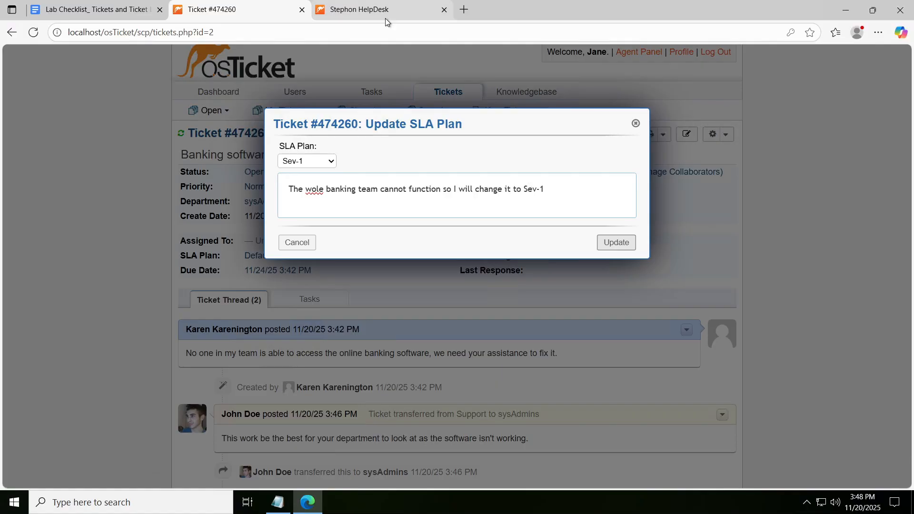
click(330, 164)
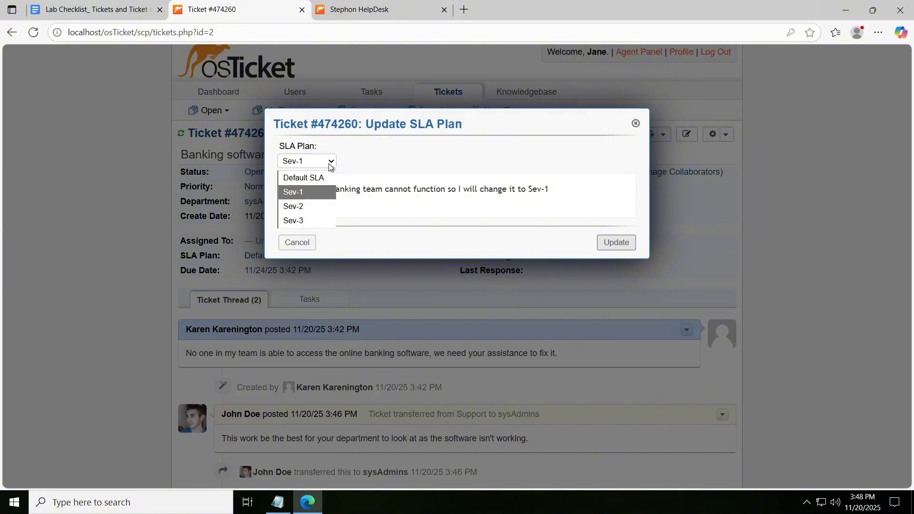
click(330, 164)
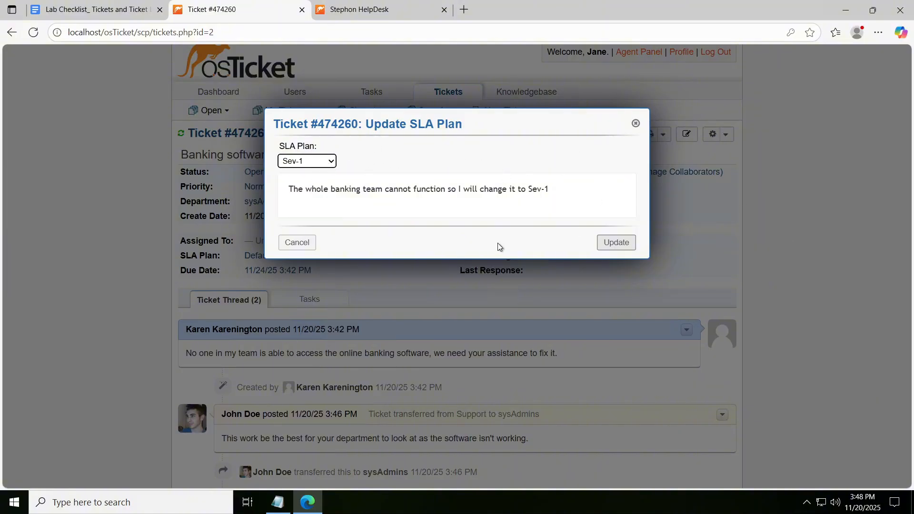
click(616, 243)
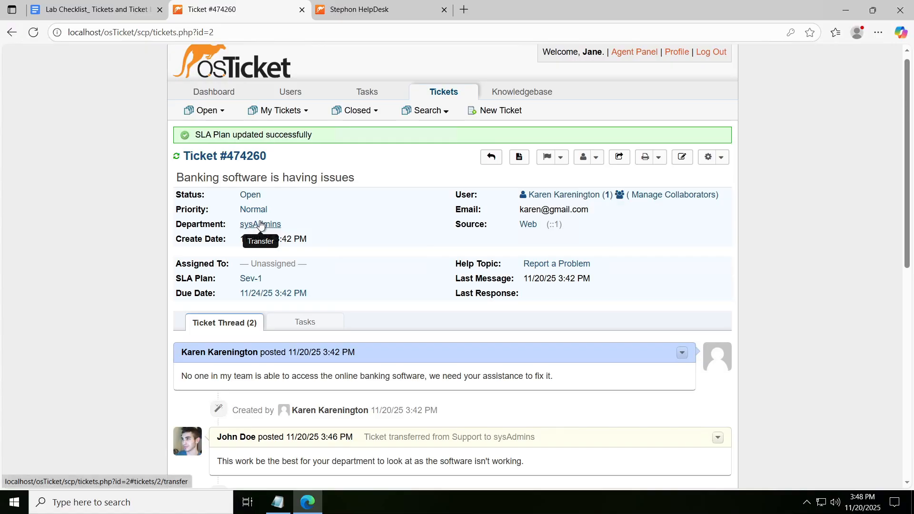
- Assign the unassigned ticket to the logged-in sysAdmins agent with the comment "Will take a look at the issue."
click(270, 264)
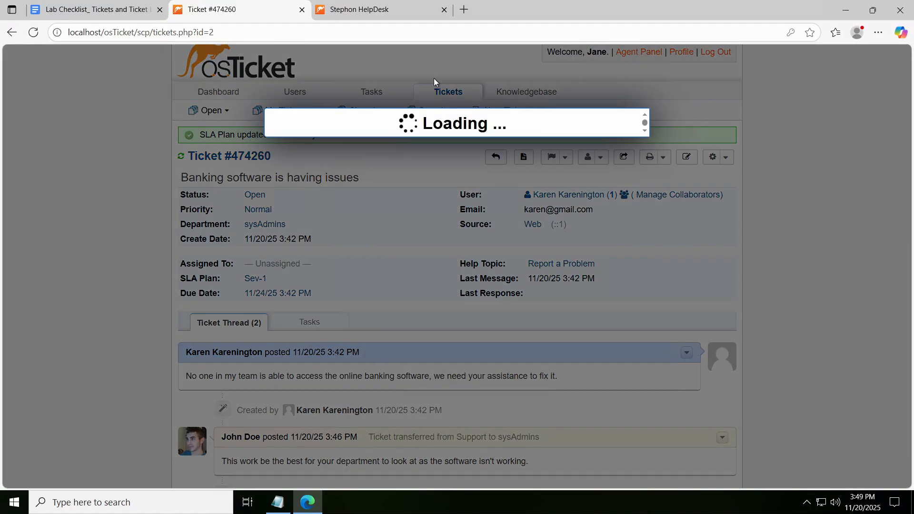
click(318, 161)
click(319, 209)
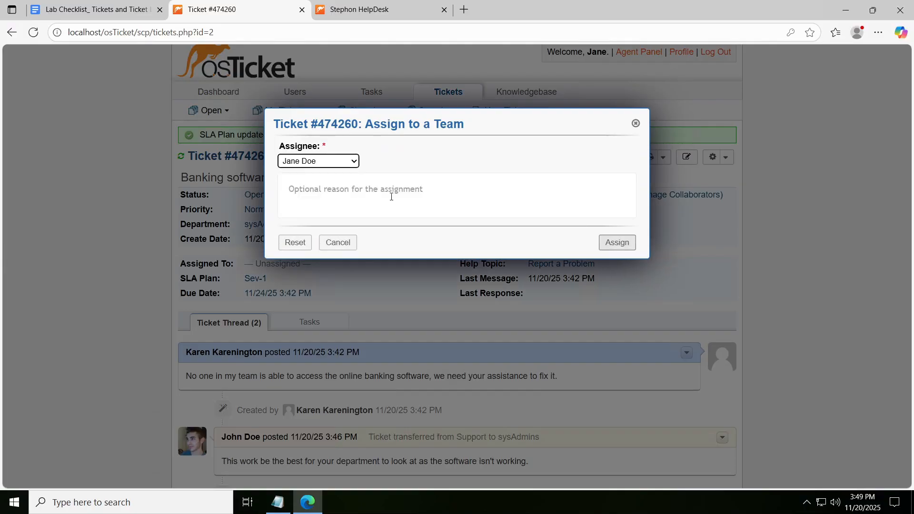
click(398, 196)
text(Will take )
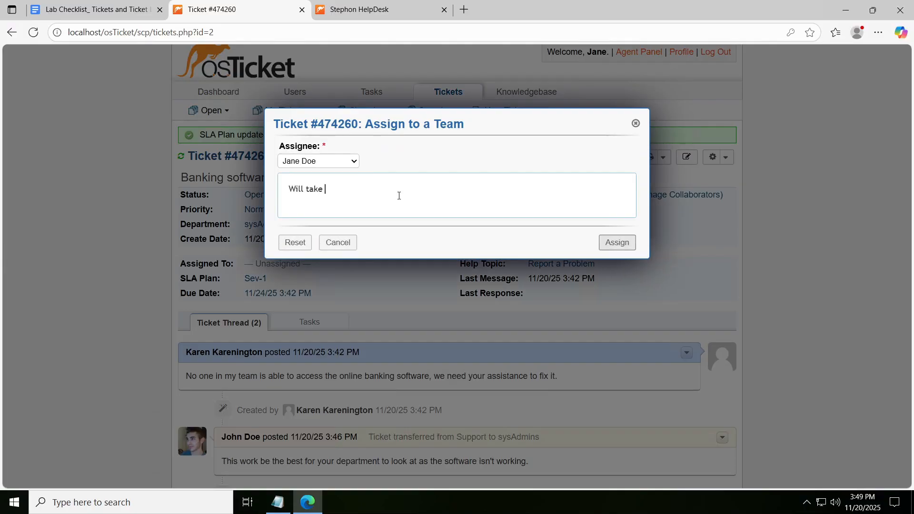
text(a look at the issue.)
click(632, 242)
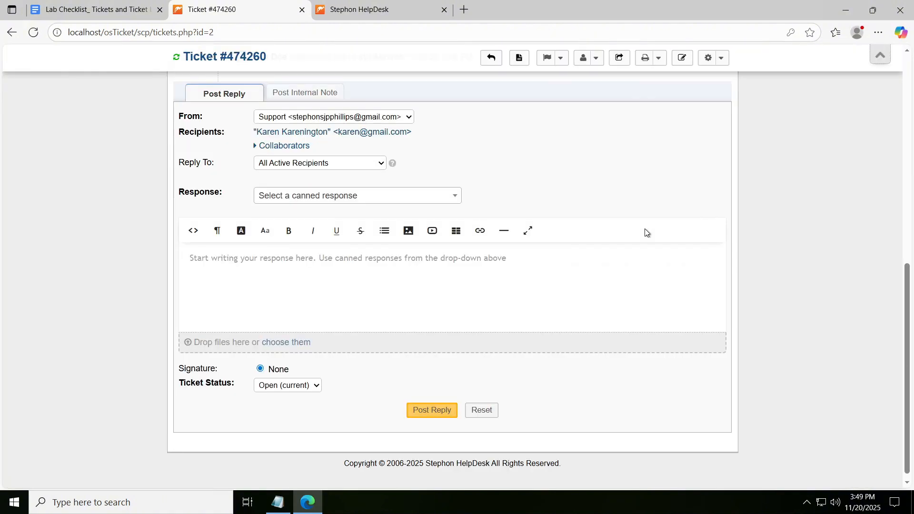
- In the ticket reply, write "I think the issue might have been caused by updates we were doing yesterday."
scroll(644, 228, up, 1)
click(372, 338)
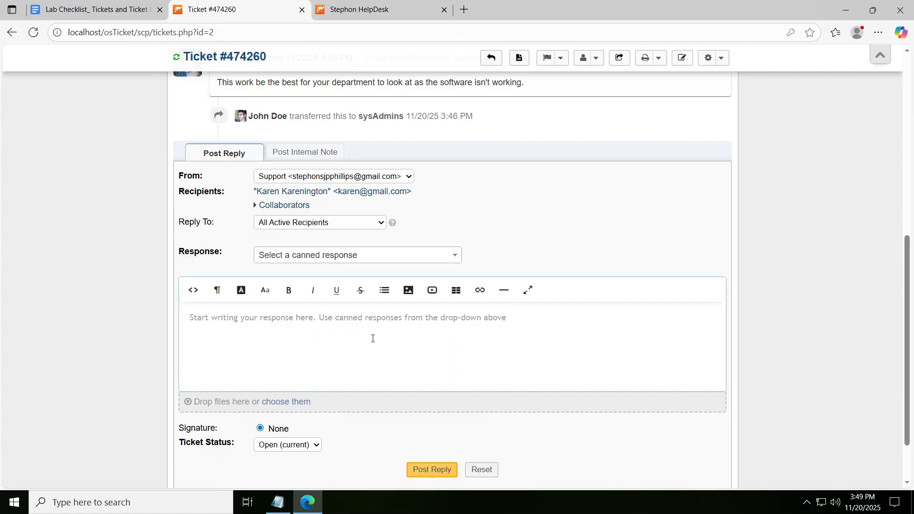
text(I t)
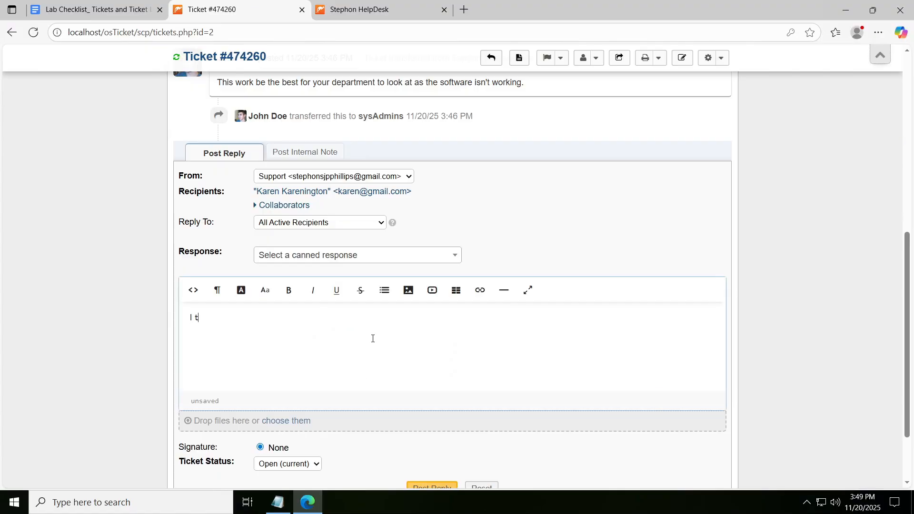
text(hink the issue might )
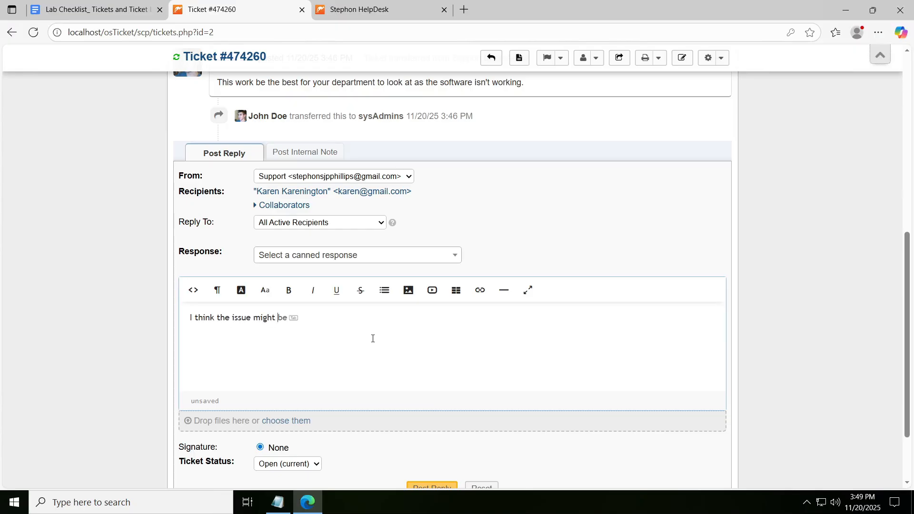
text(have been caused by updates)
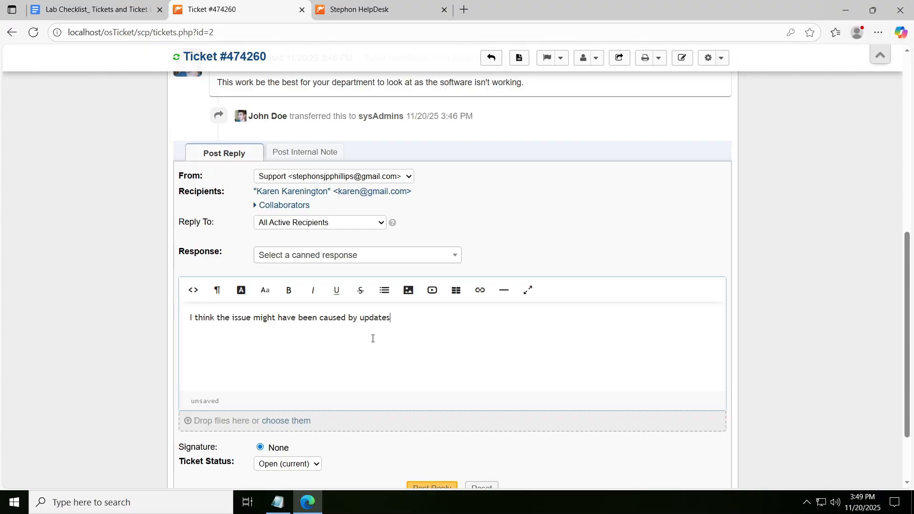
text( we were doing yest)
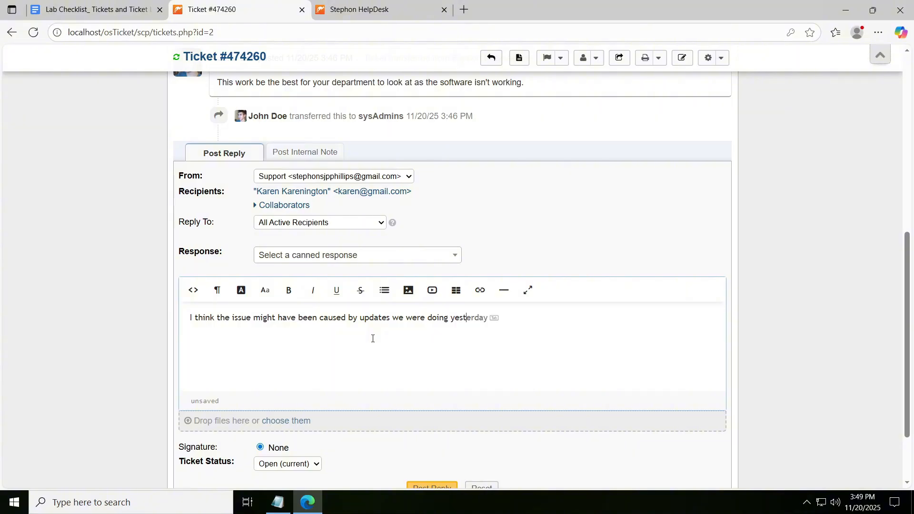
text(erday. Will revert back to pre)
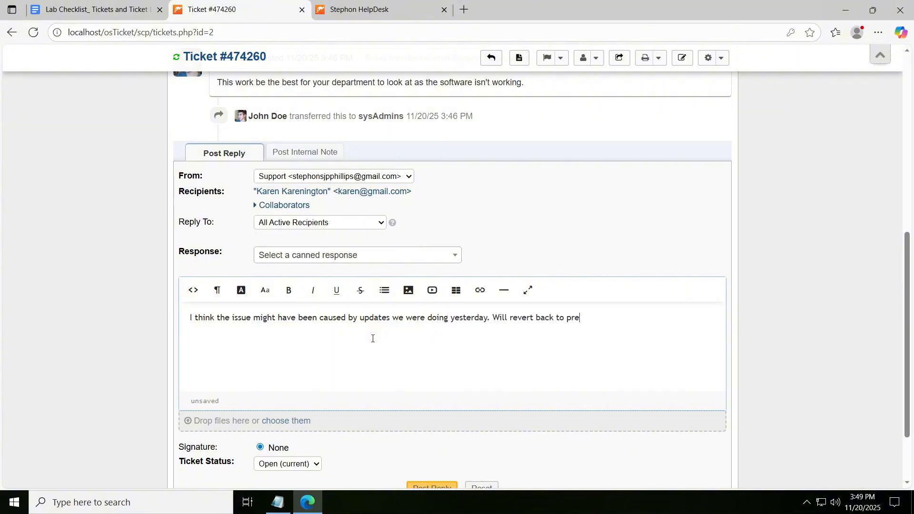
text(vious version to see if t)
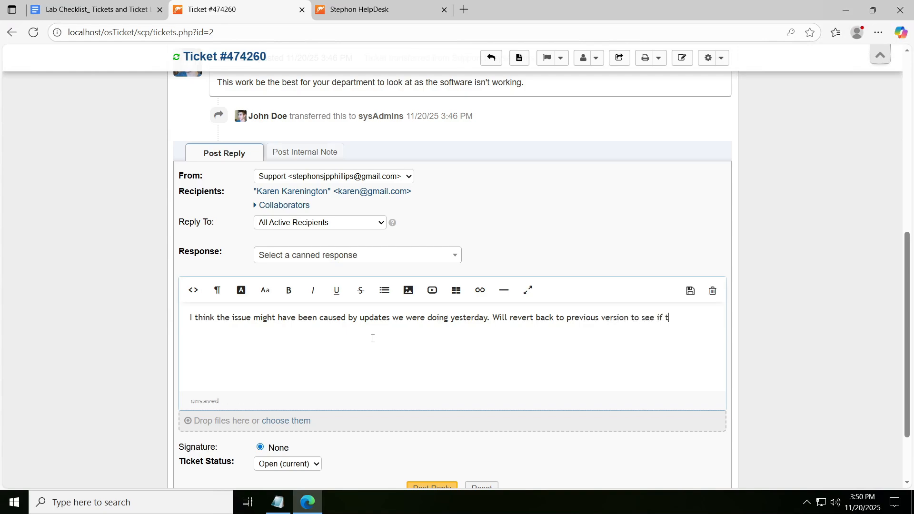
text(hat solves the problem.)
- Complete the reply with "Will revert back to previous version to see if that solves the problem." and post it
scroll(414, 330, down, 2)
click(436, 409)
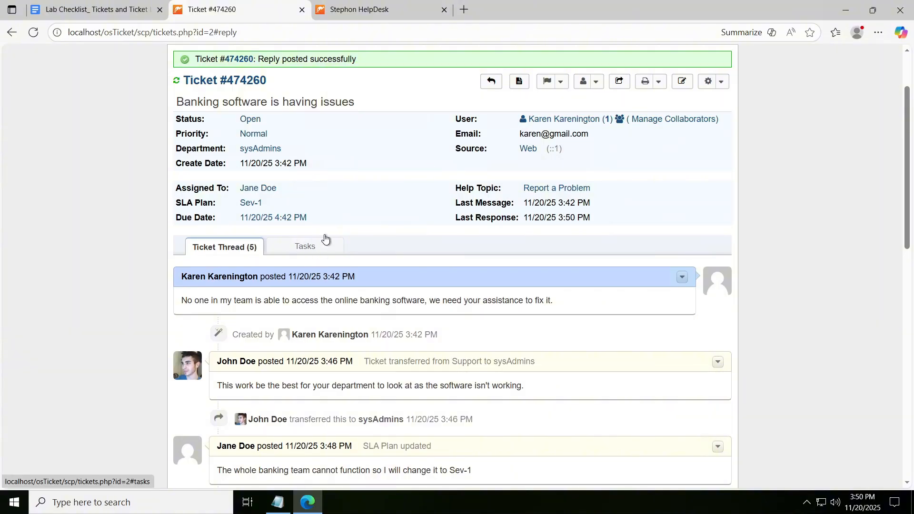
- Review the ticket's assignment, SLA plan, due date and the entries in its thread
scroll(399, 177, down, 4)
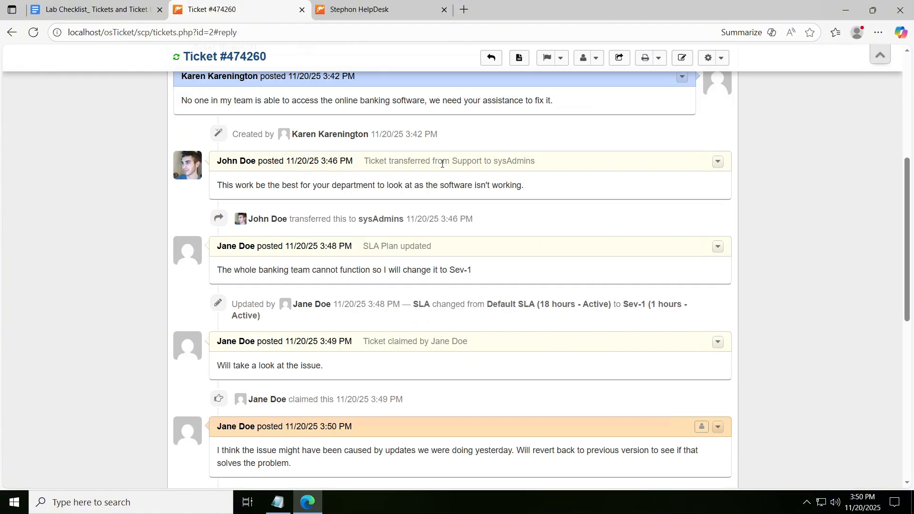
scroll(478, 170, up, 5)
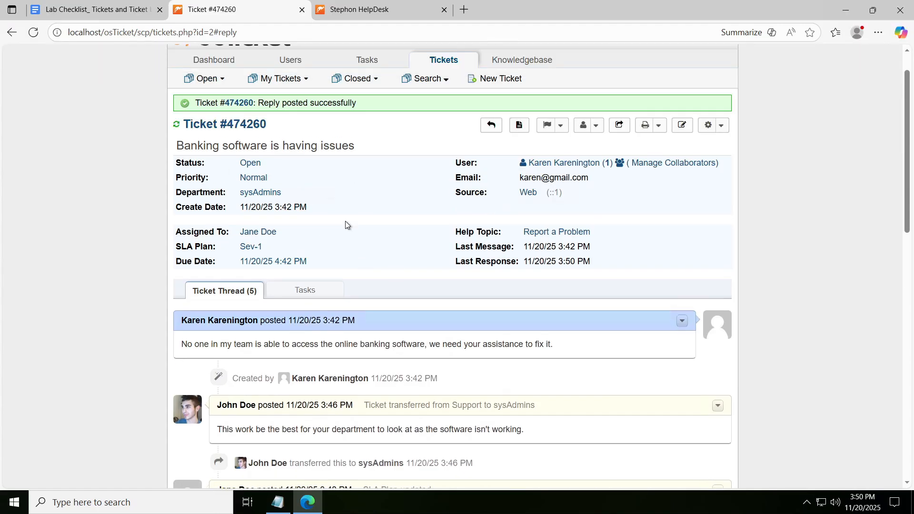
scroll(477, 178, down, 8)
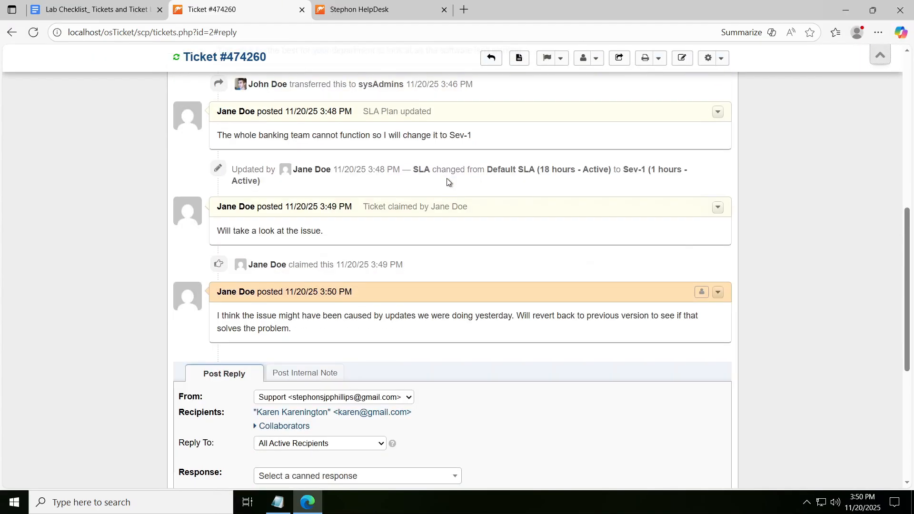
scroll(652, 321, up, 8)
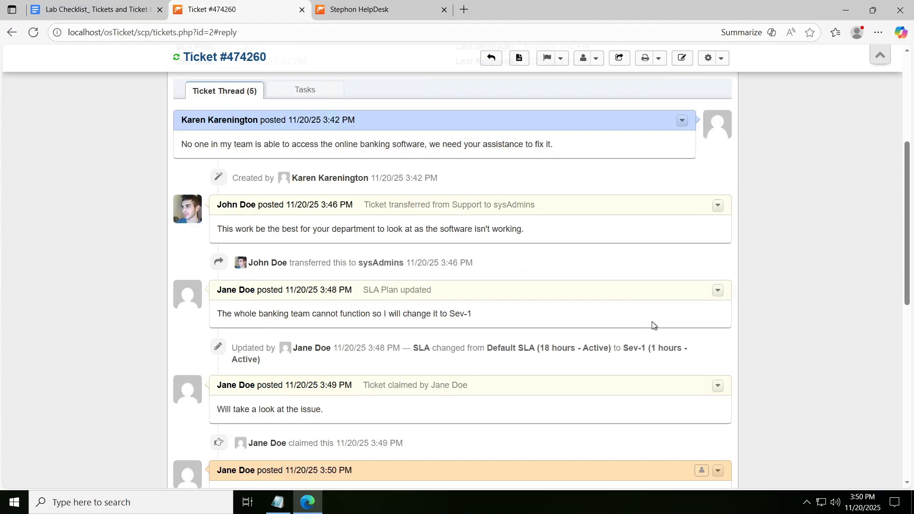
scroll(370, 151, down, 8)
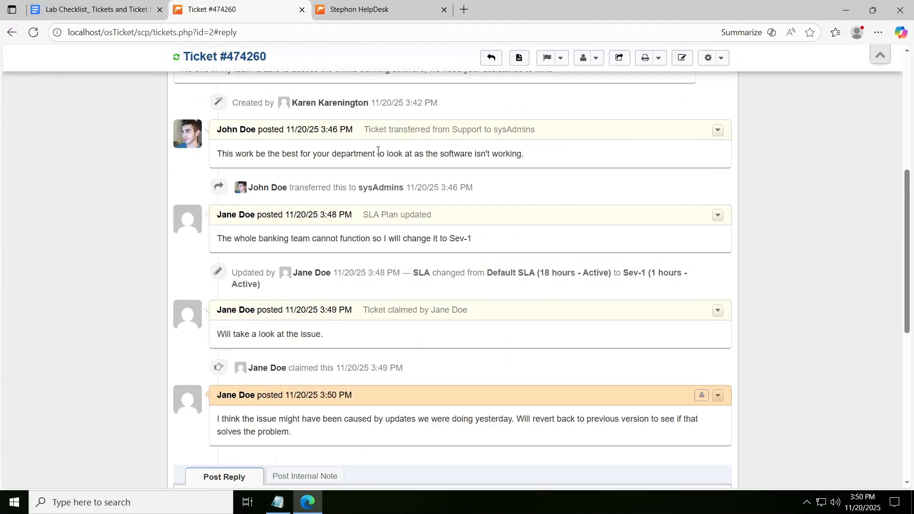
- Start a second reply with "I have tested it and it was in fact the change made by the update, with the previous version"
scroll(404, 183, down, 3)
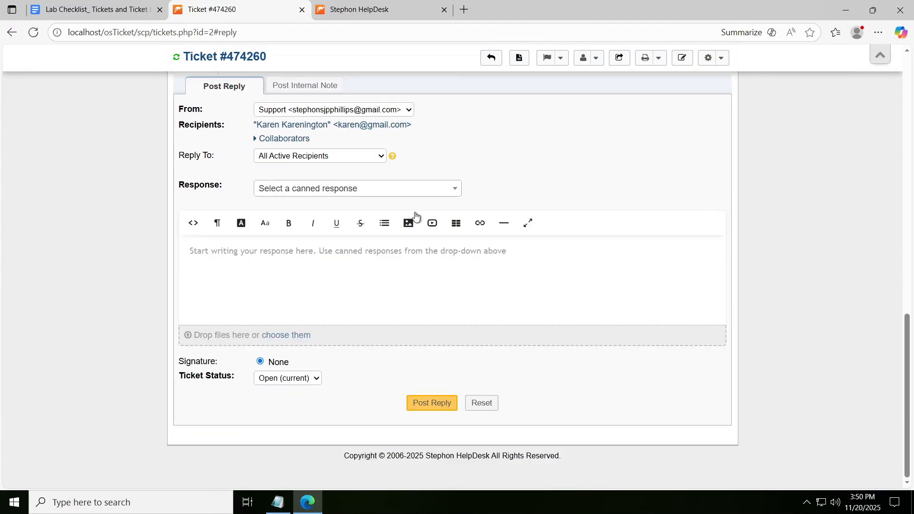
click(376, 259)
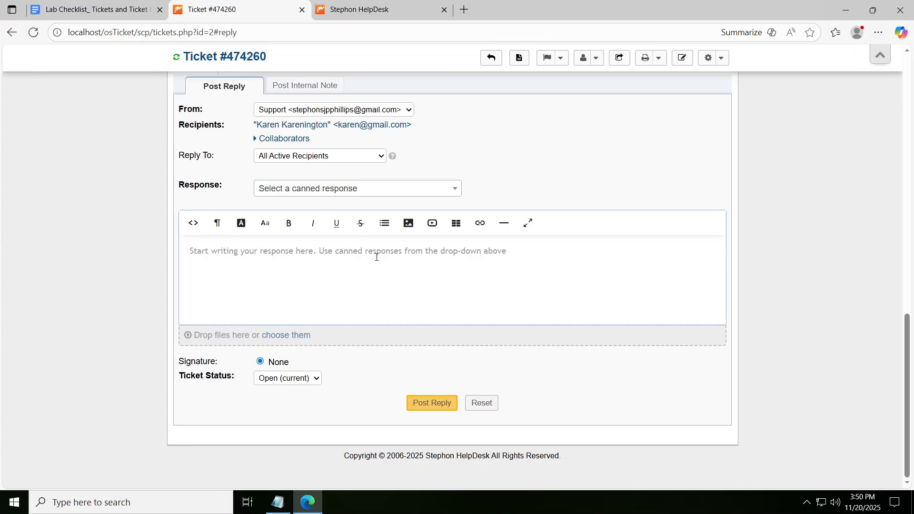
text(I ha)
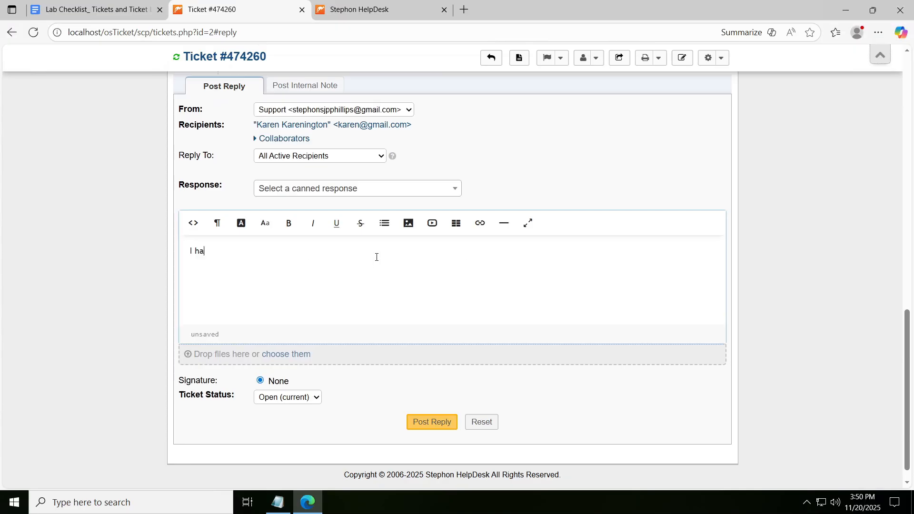
text(ve tested it and it was in f)
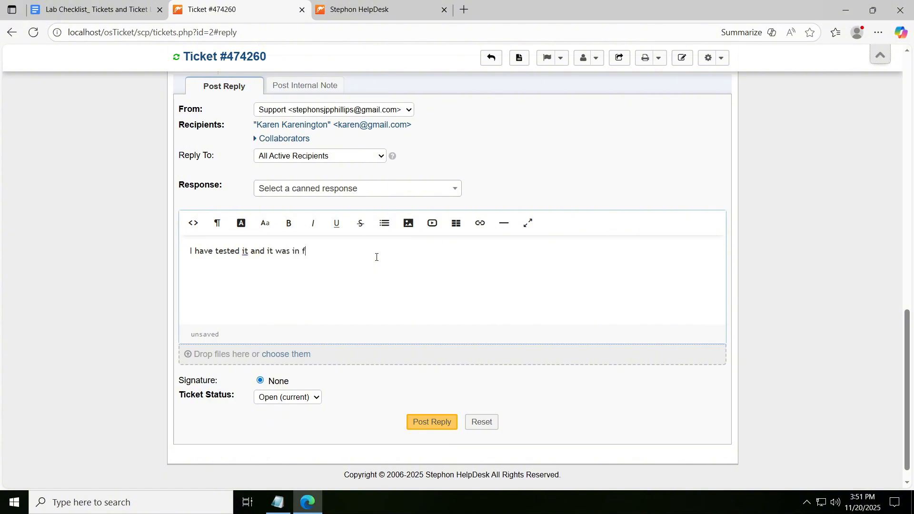
text(act the change made)
scroll(485, 253, up, 2)
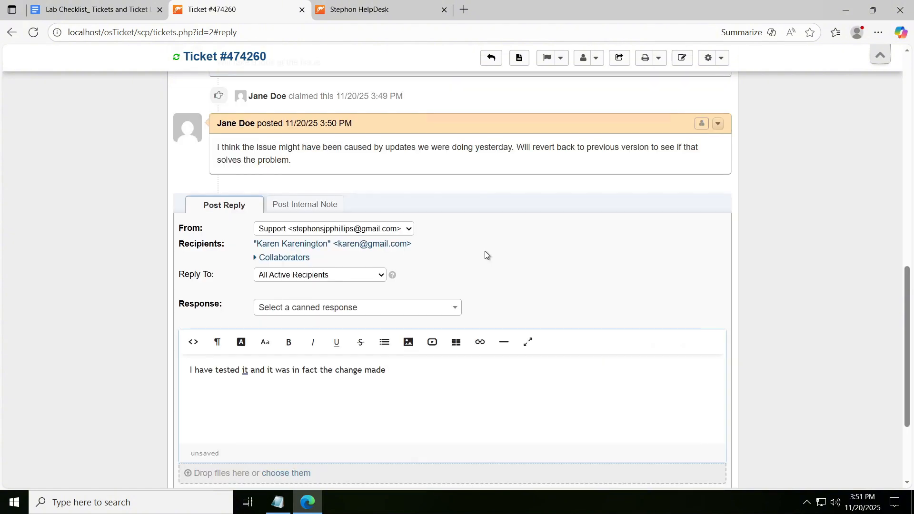
text(de by the update, with the previous version )
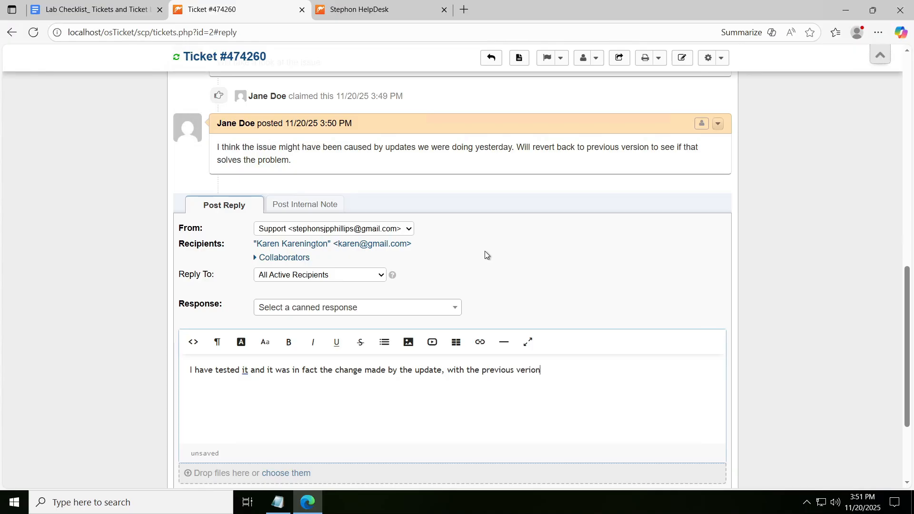
text(installed, the problem is now res)
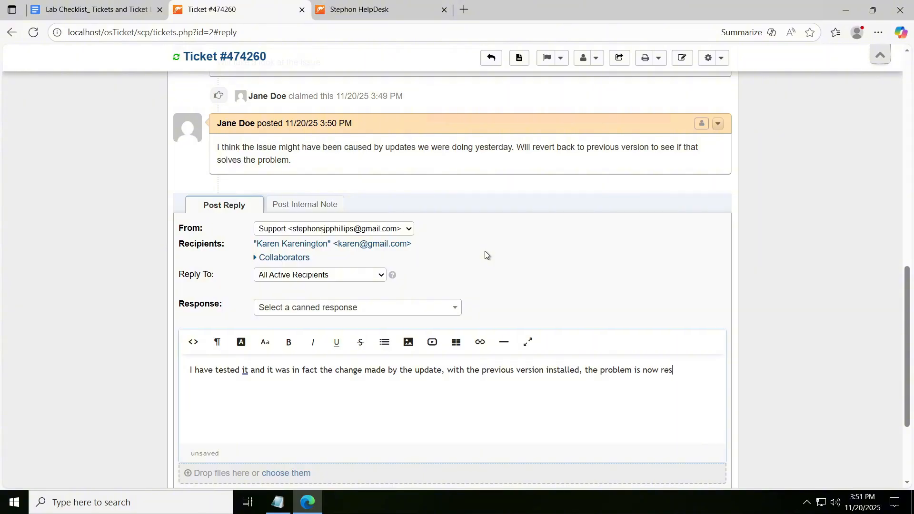
- Finish the reply's sentence with "installed, the problem is now resolved."
text(olved.)
scroll(490, 275, down, 2)
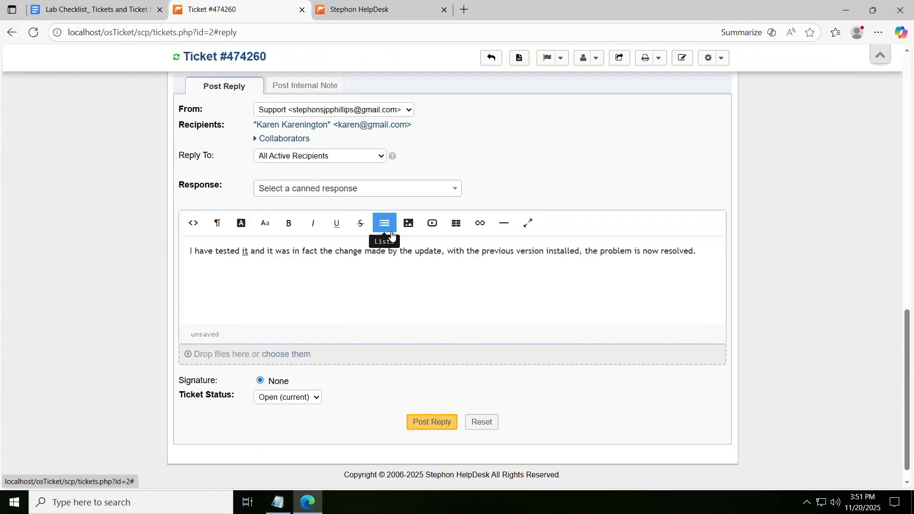
- Revise the reply: insert "because of," before "the change", end the sentence after "update." and capitalise "With"
text(because of)
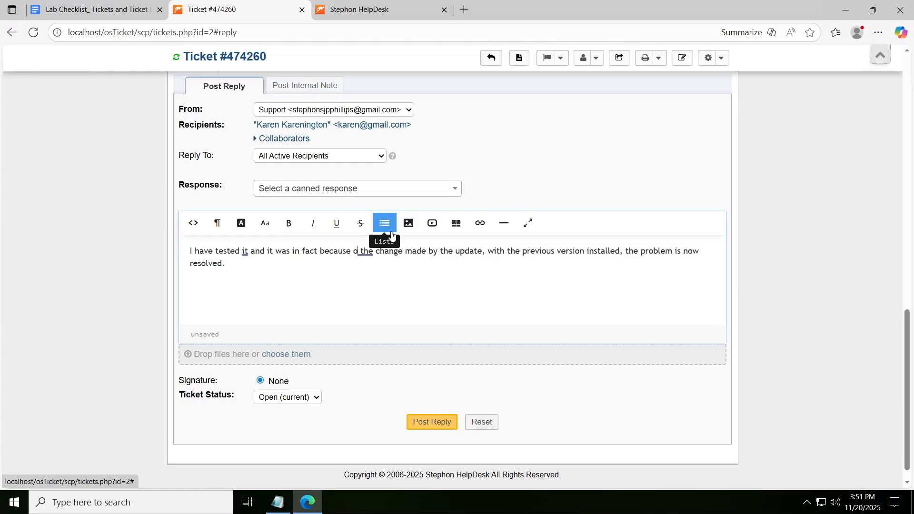
text(,)
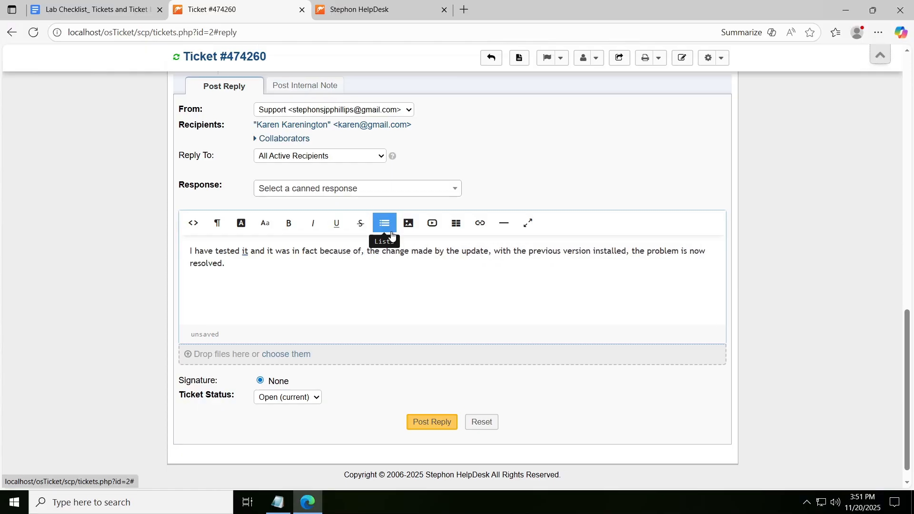
key(Right)
key(Right)
key(Right)
key(Right)
key(Right)
key(Right)
key(Right)
key(Right)
key(Right)
key(Right)
key(Right)
key(Right)
key(Right)
key(Right)
key(Right)
key(Right)
key(Right)
key(Right)
key(Right)
key(Right)
key(BackSpace)
text(.)
key(Right)
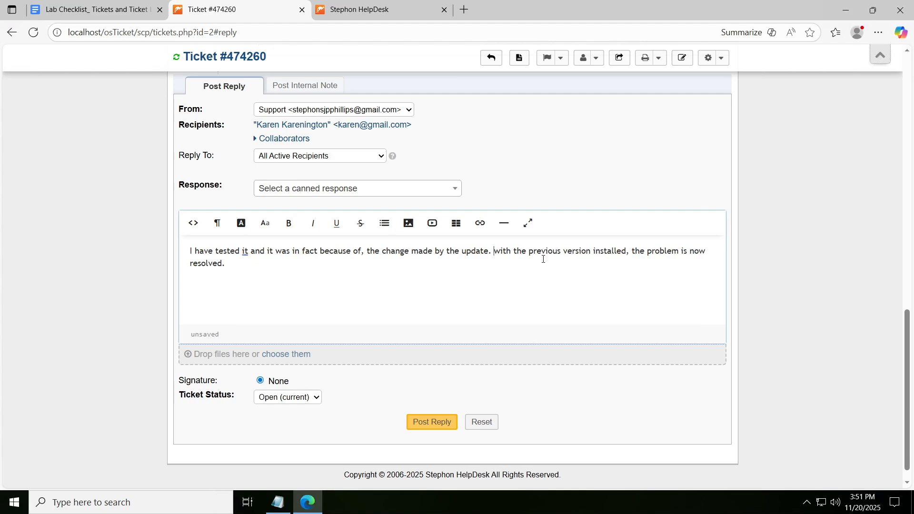
key(Delete)
text(W)
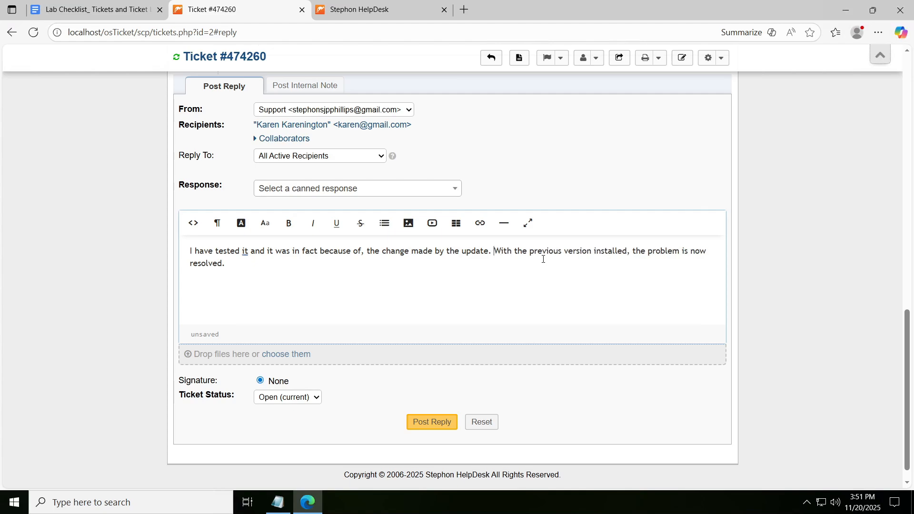
- Move "With the previous version installed, the problem is now resolved." into its own paragraph and post the reply
key(Left)
key(Return)
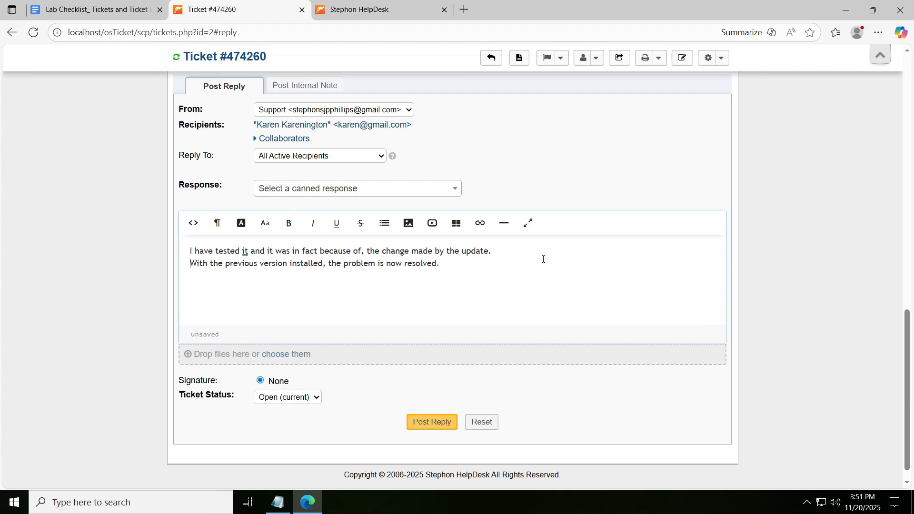
key(BackSpace)
key(Return)
click(442, 304)
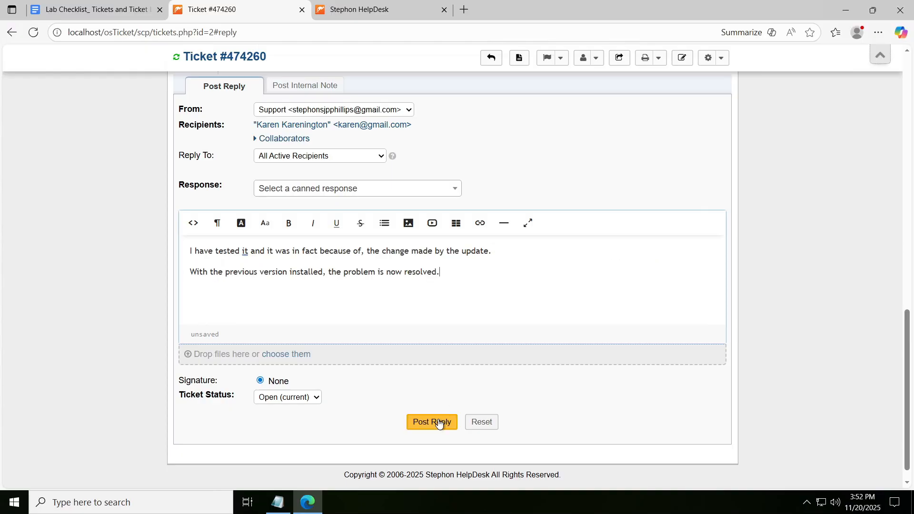
click(438, 423)
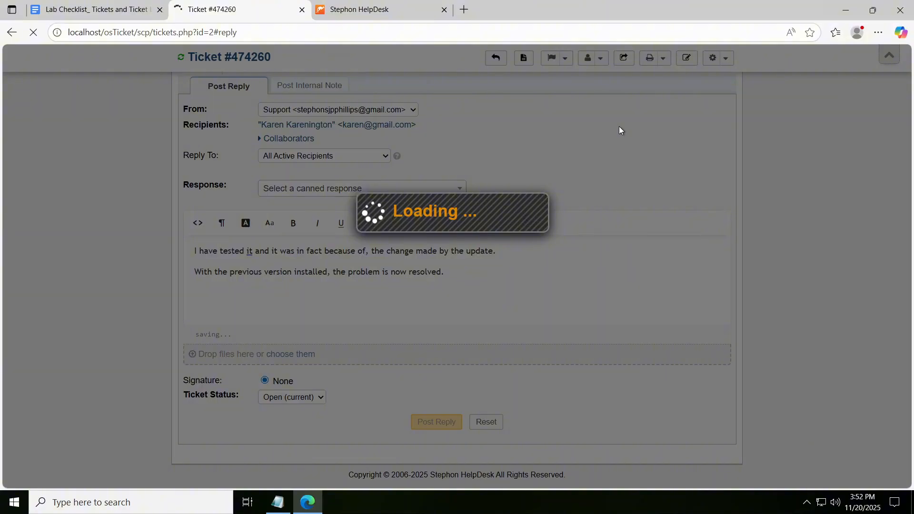
- Review the ticket's full thread, including the transfer, SLA and claim entries, and its status details
scroll(510, 199, up, 12)
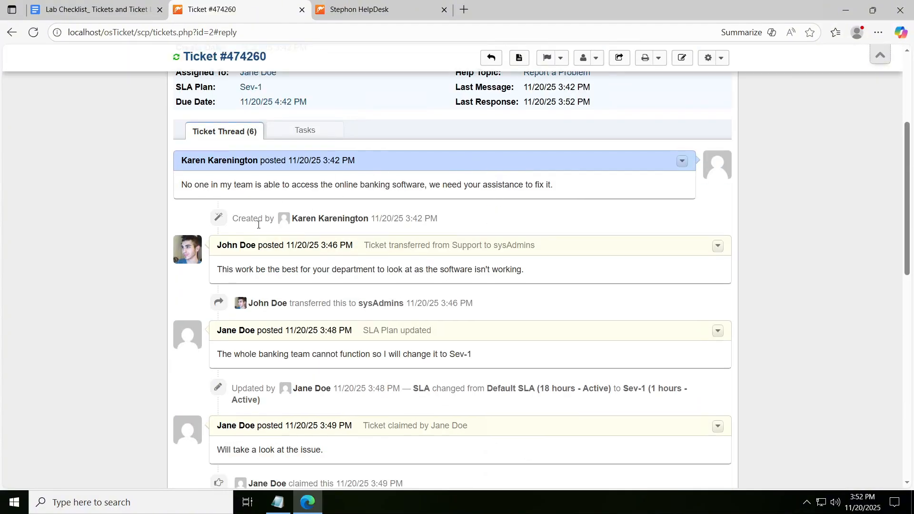
scroll(472, 256, down, 2)
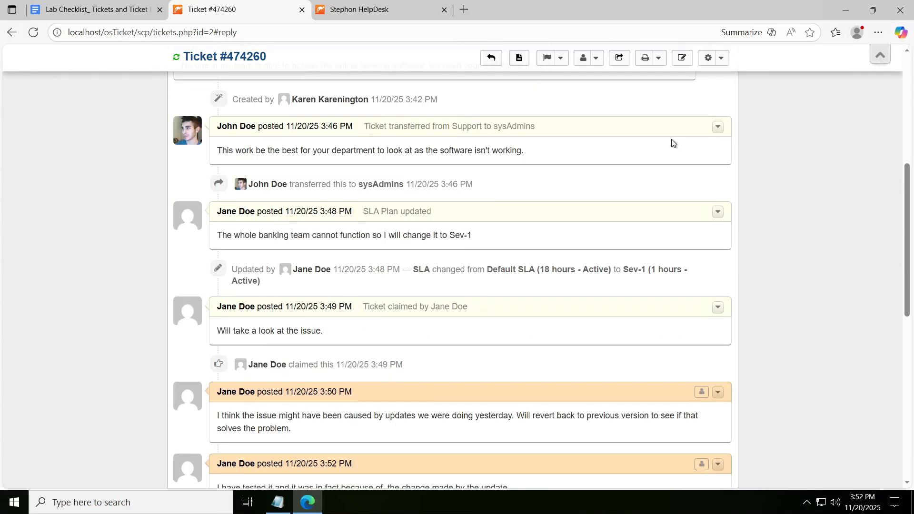
scroll(555, 136, down, 3)
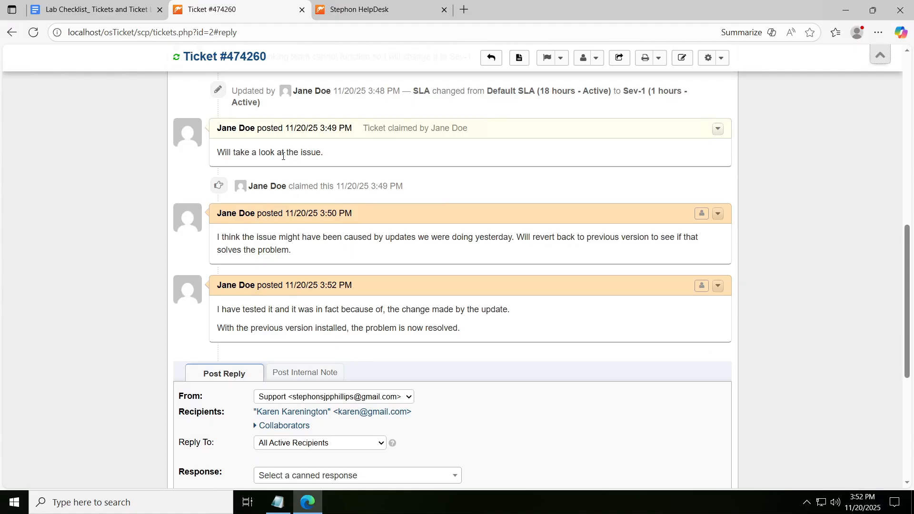
scroll(429, 276, up, 7)
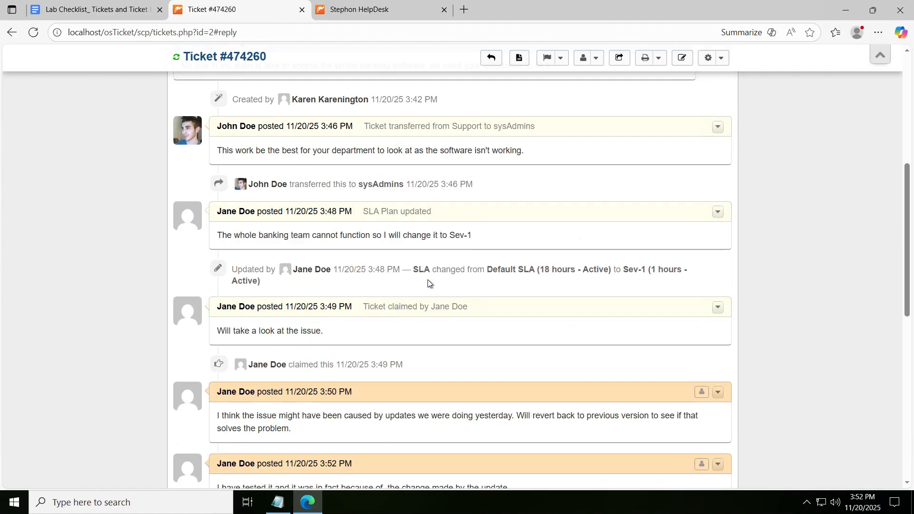
scroll(429, 276, up, 2)
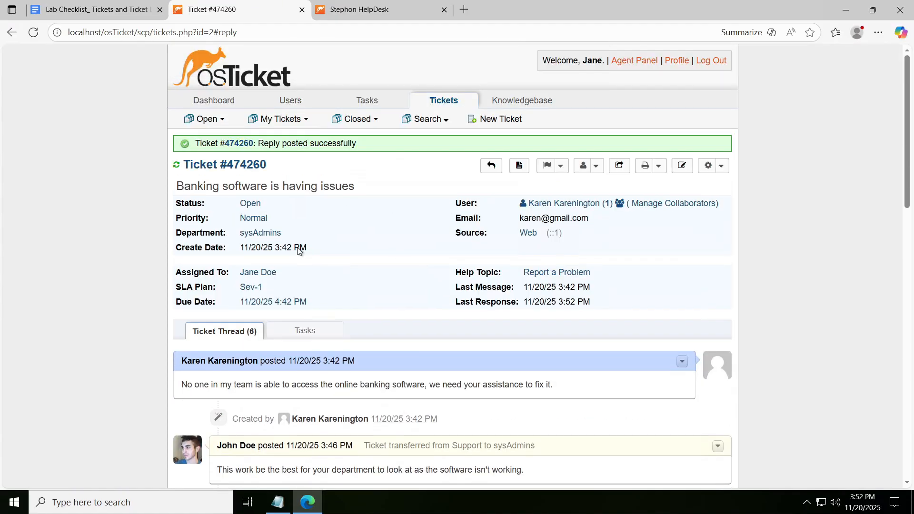
scroll(410, 258, down, 15)
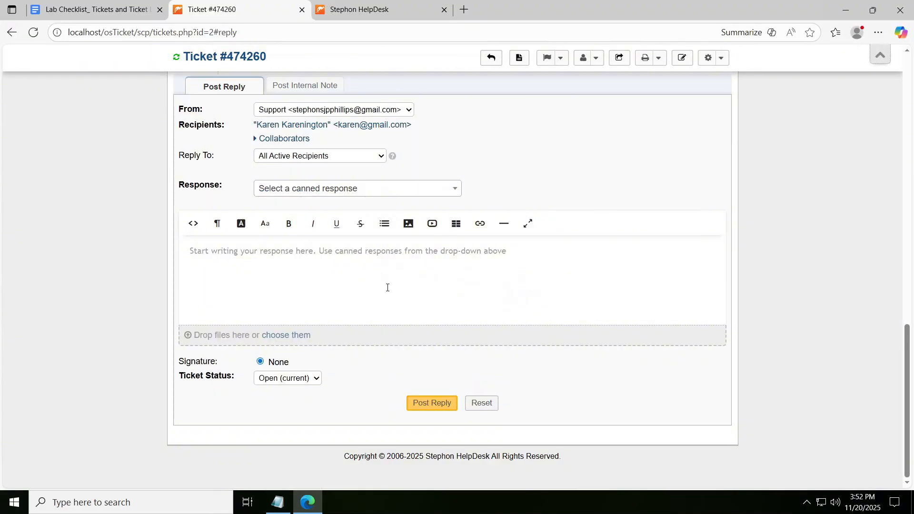
- Close the ticket as Resolved with the comment "Update to software was the root of the issue, reverted back to previous version to fix."
scroll(387, 288, up, 15)
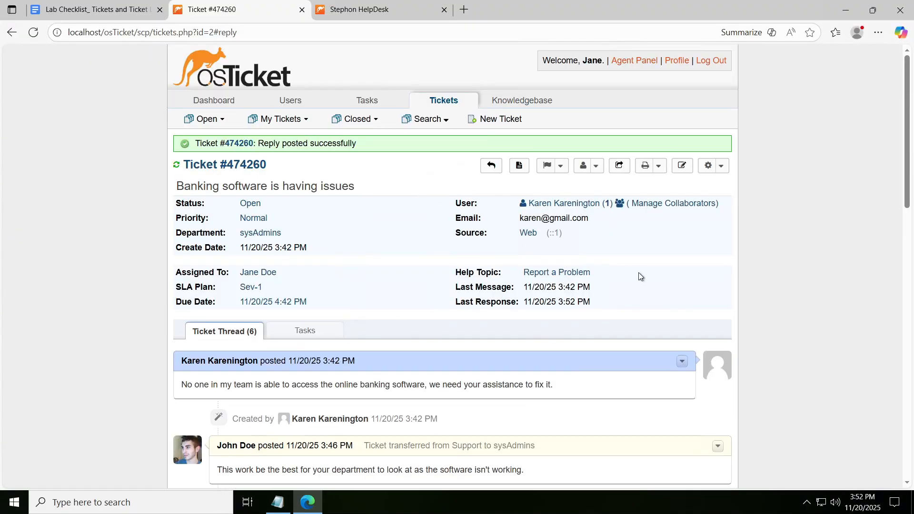
click(248, 204)
click(203, 227)
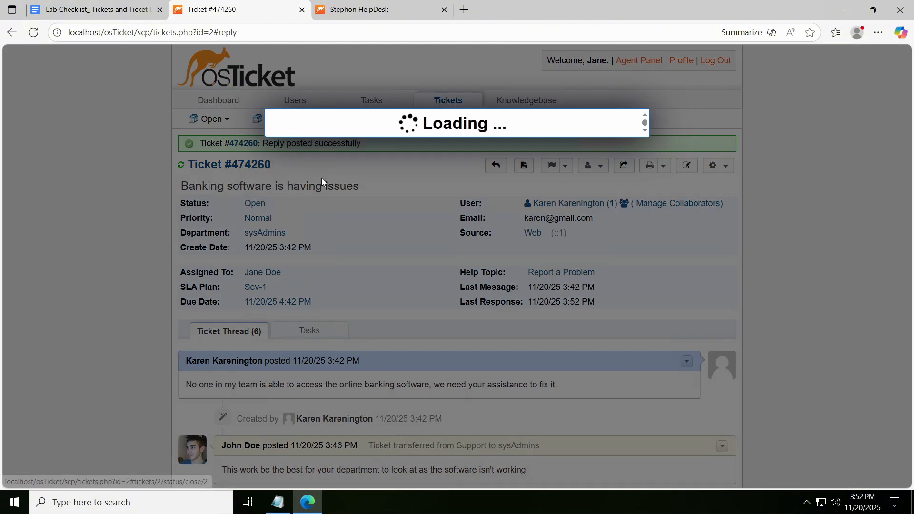
text(Up)
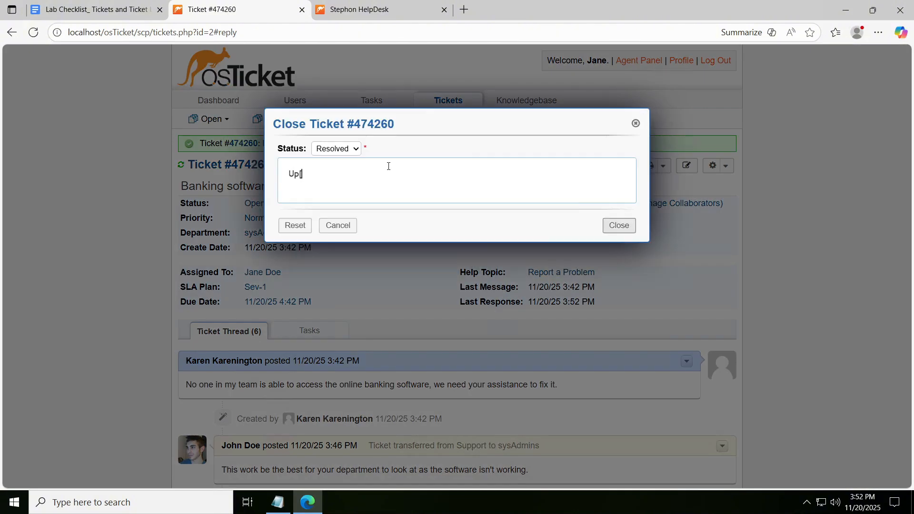
text([)
key(BackSpace)
text(date to software was the root of)
text(the issue, reverted back to)
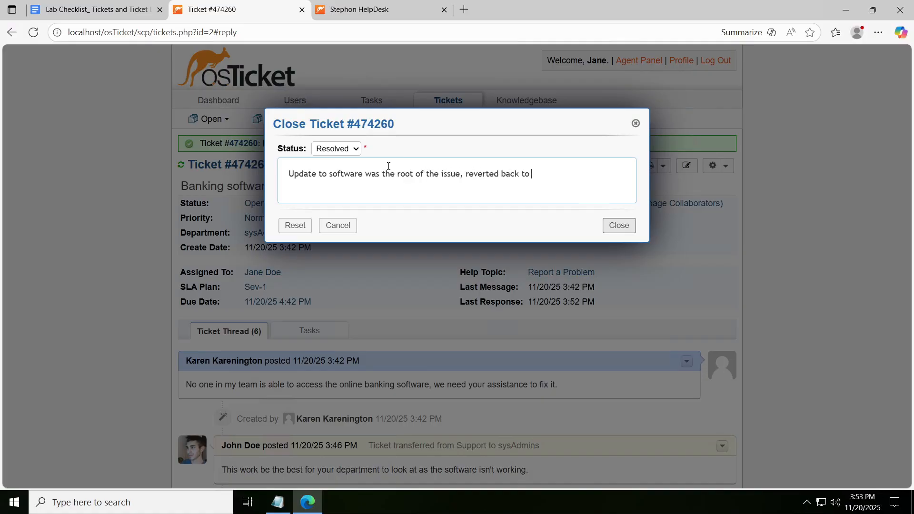
text( previous version to fix.)
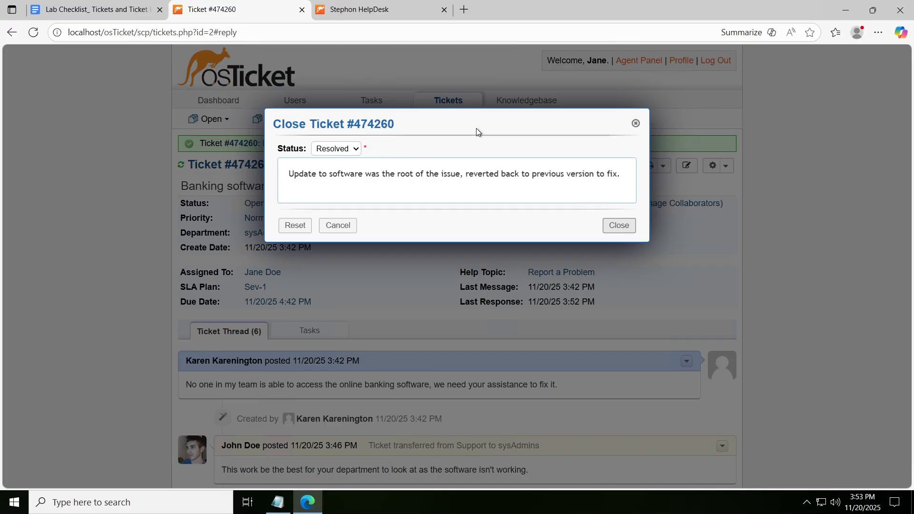
click(621, 228)
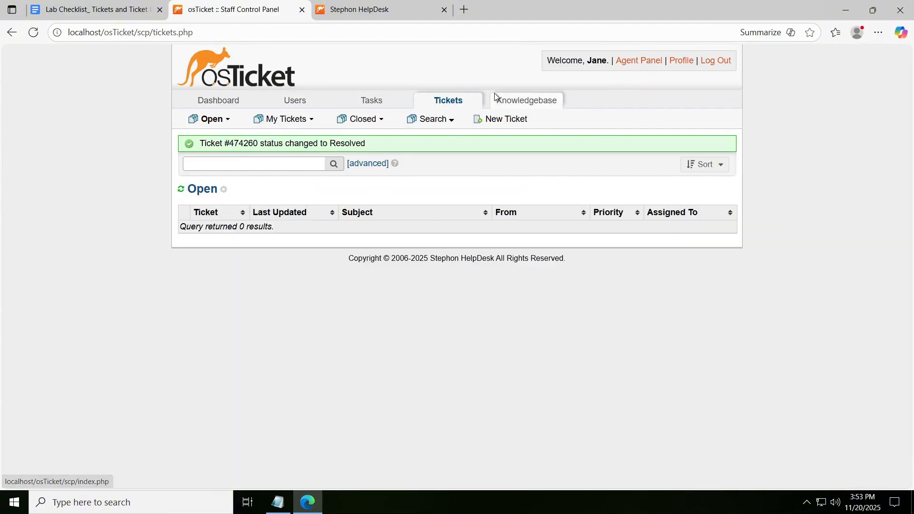
- Check the open and personal ticket queues, and list the closed tickets
mouse_move(205, 122)
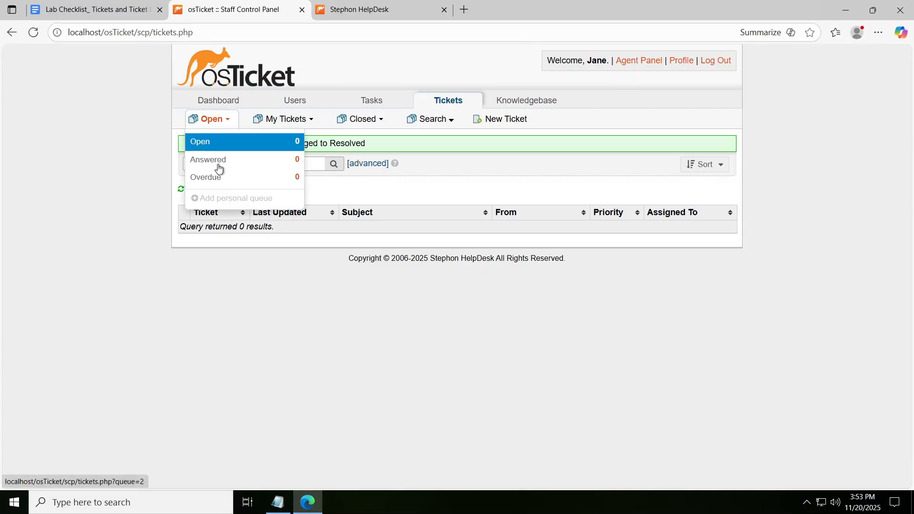
mouse_move(289, 118)
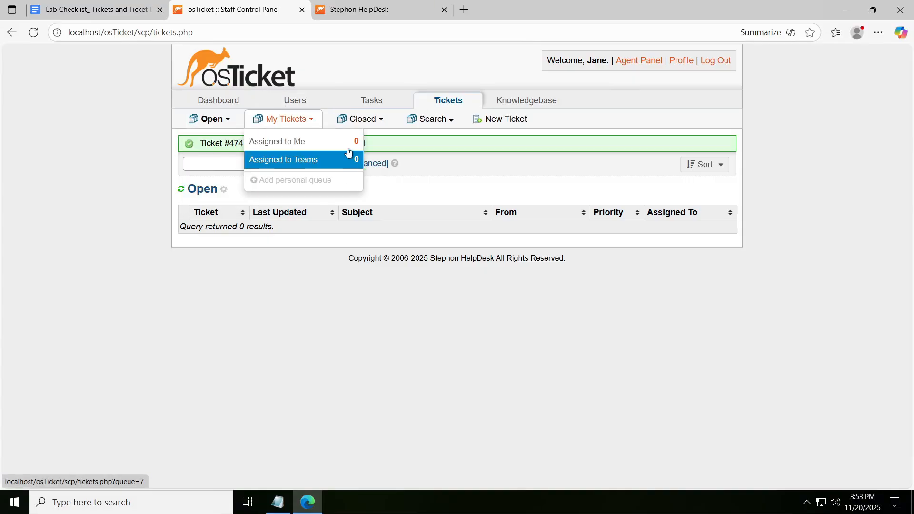
mouse_move(365, 123)
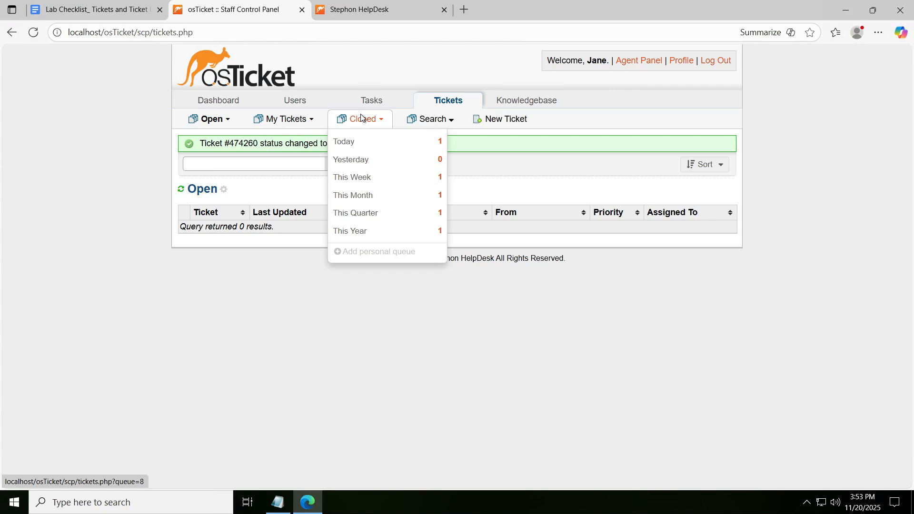
click(362, 117)
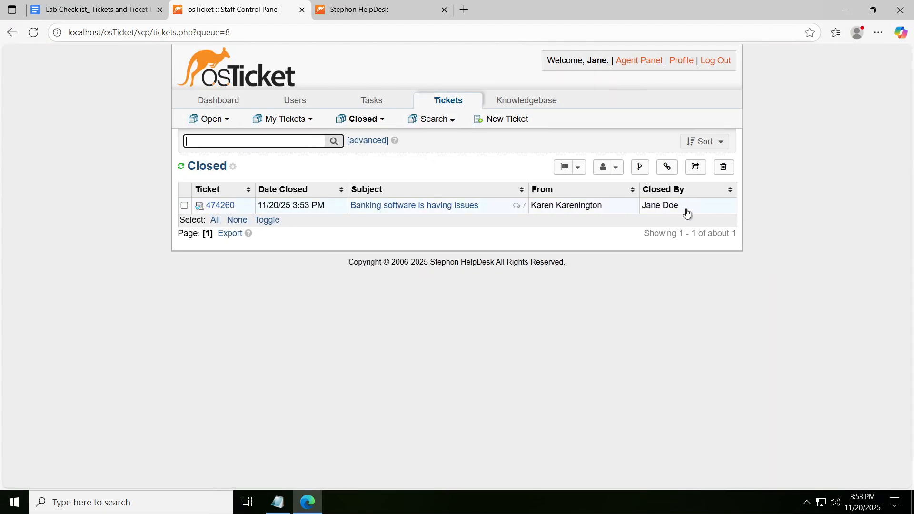
- Switch to the lab checklist document and read the requirements of Step 4, the Adobe upgrade ticket scenario
click(91, 9)
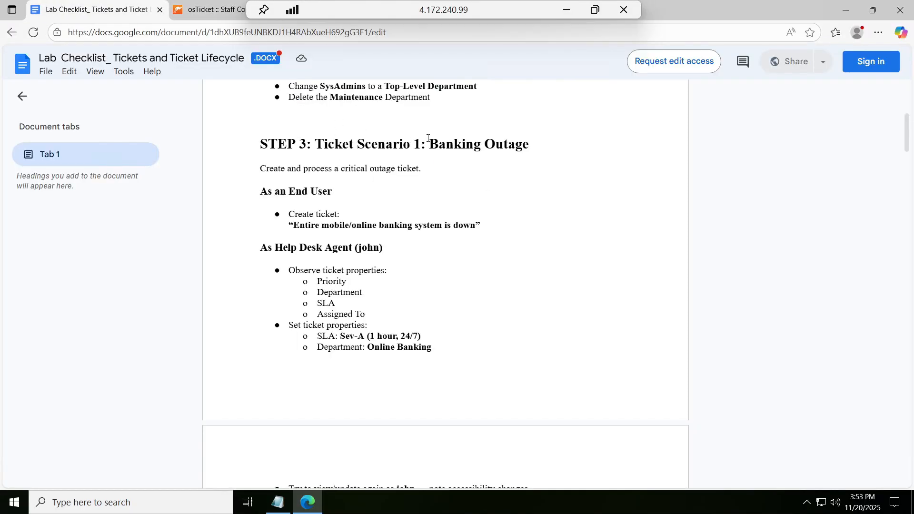
scroll(514, 140, down, 5)
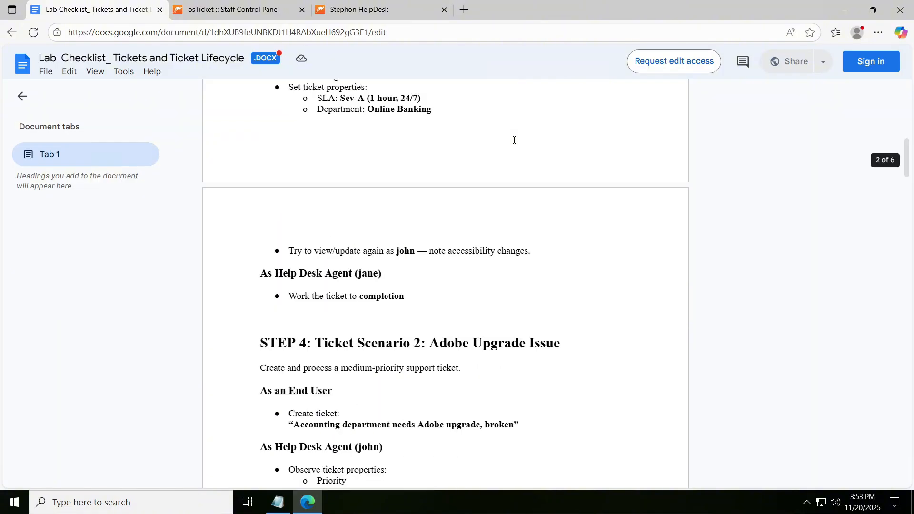
scroll(514, 140, down, 5)
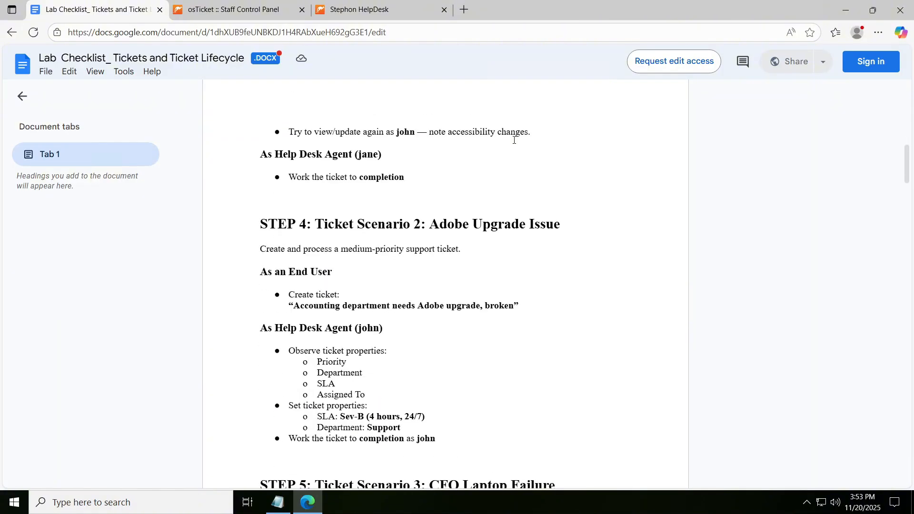
- Return to osTicket, log out the current agent and log in as adminuser1 with the account password
click(230, 9)
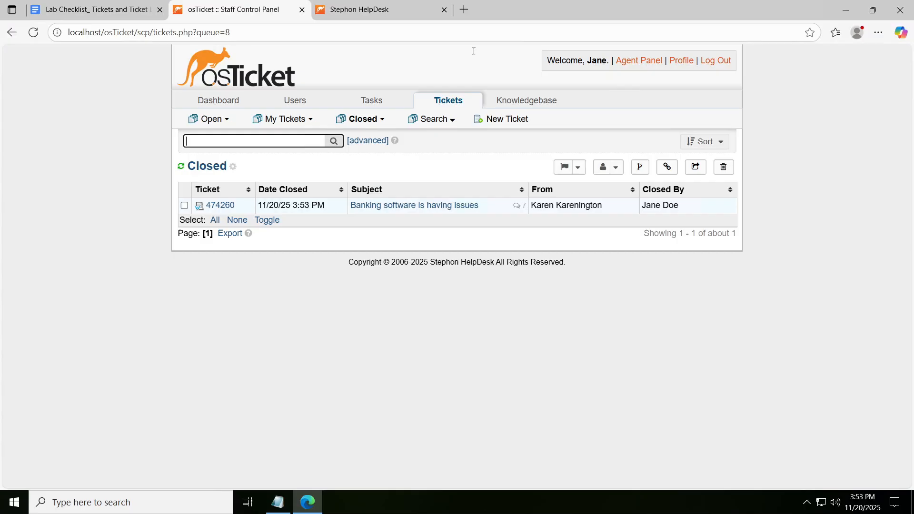
click(716, 62)
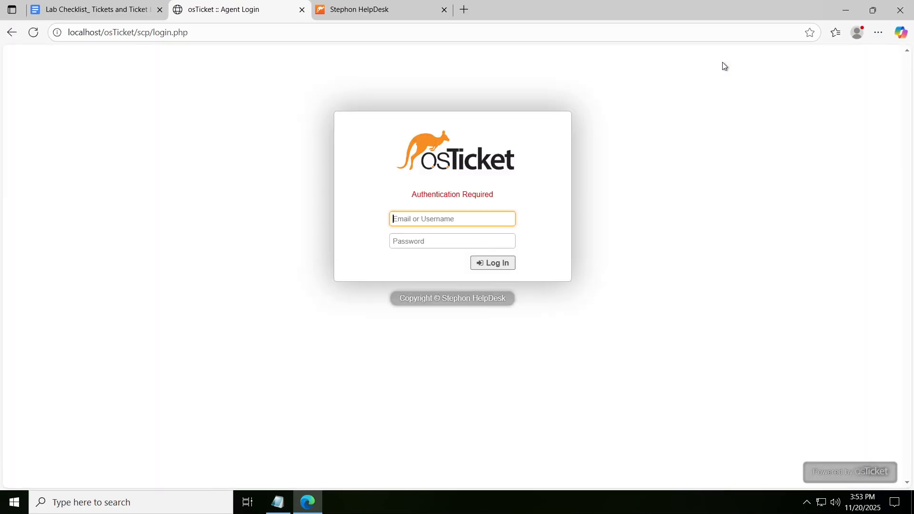
click(449, 224)
text(adminuser1)
key(Tab)
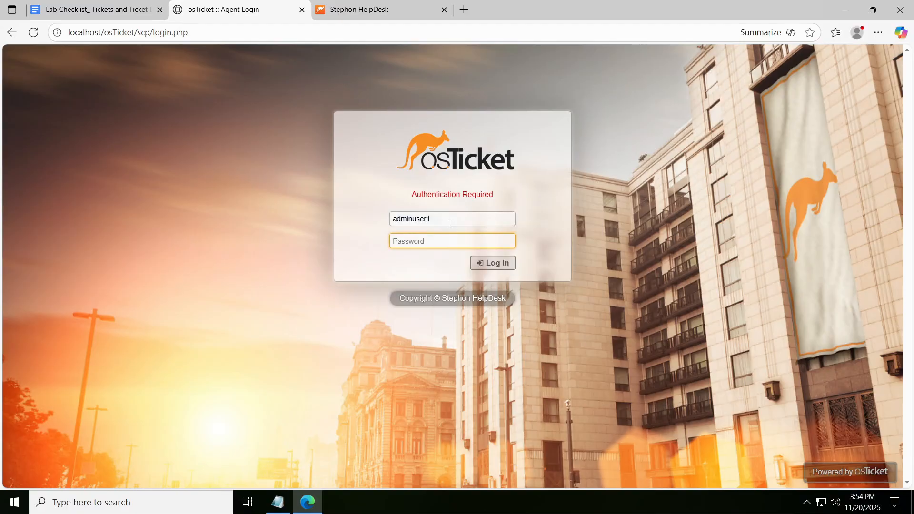
text(P)
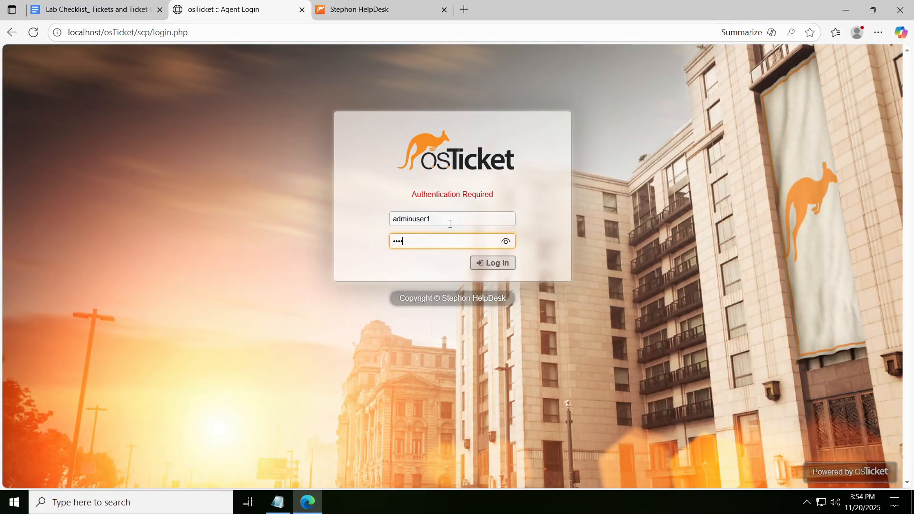
text(•••••••••••••)
key(Return)
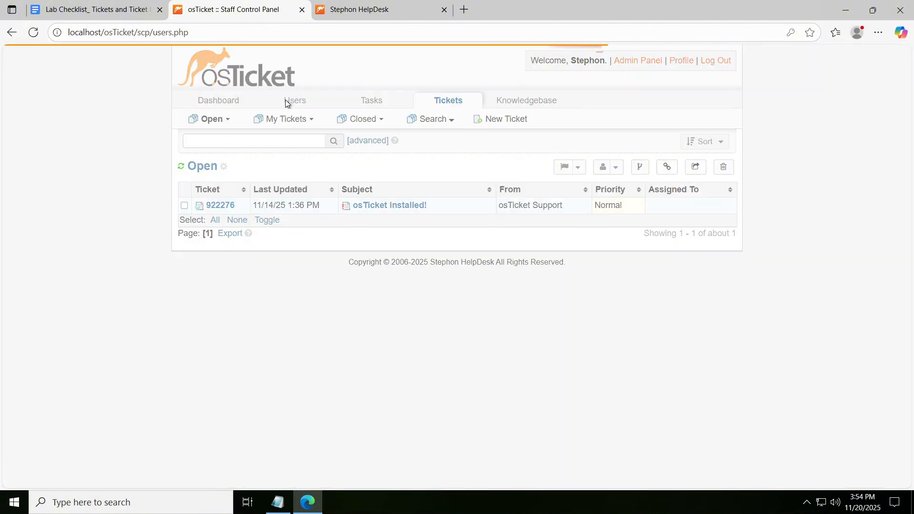
- Open the second listed agent's record from the admin agent list and review its account settings
click(285, 100)
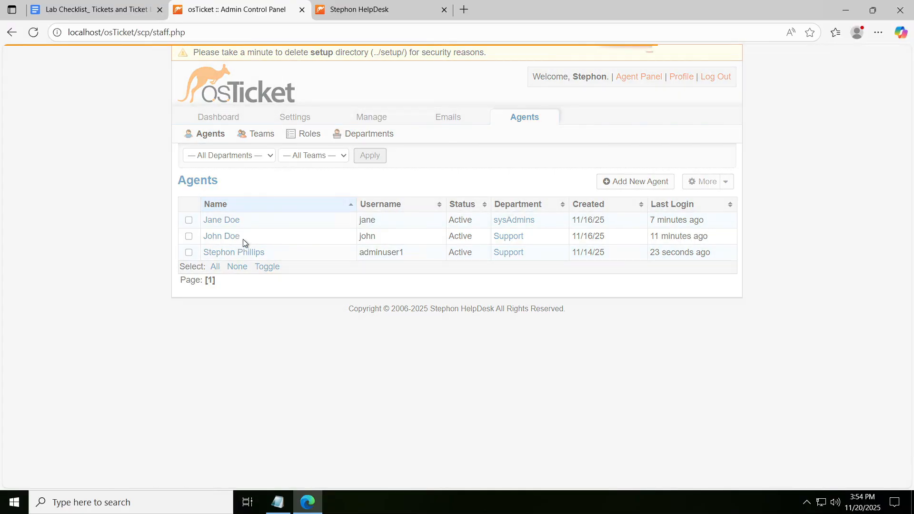
click(233, 236)
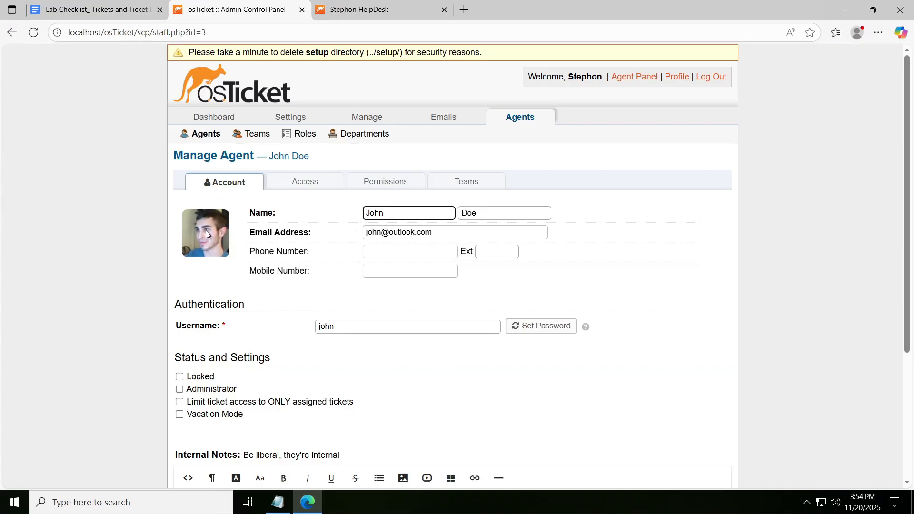
scroll(208, 235, down, 3)
scroll(212, 239, up, 2)
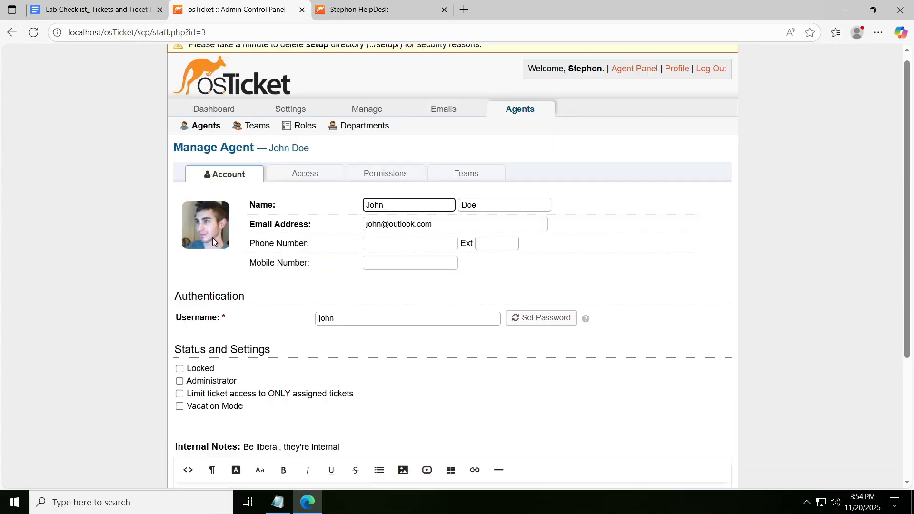
- Review the agent's department access, including the primary role choices and the departments offered for extended access
click(321, 173)
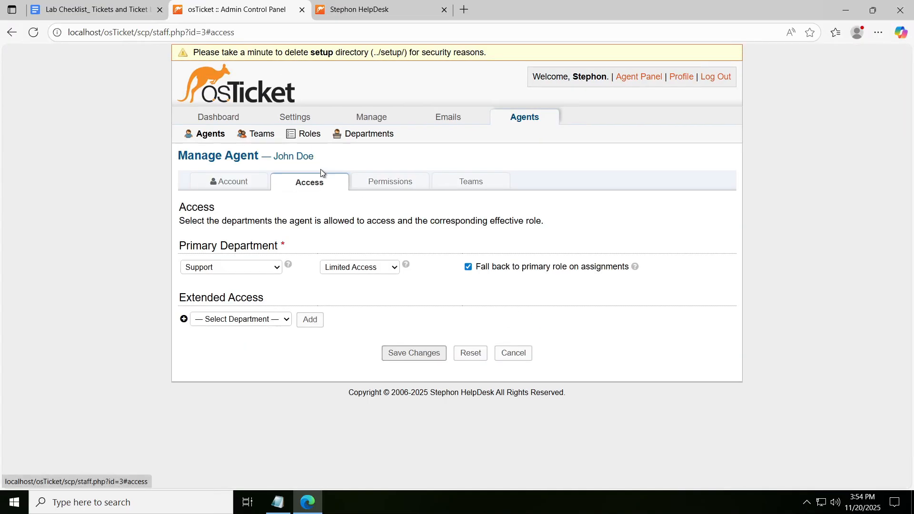
click(390, 269)
click(389, 267)
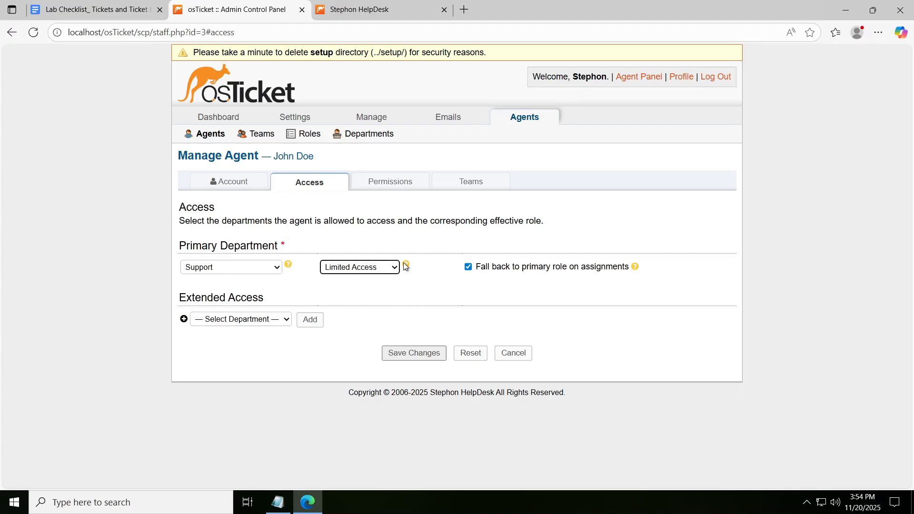
click(246, 321)
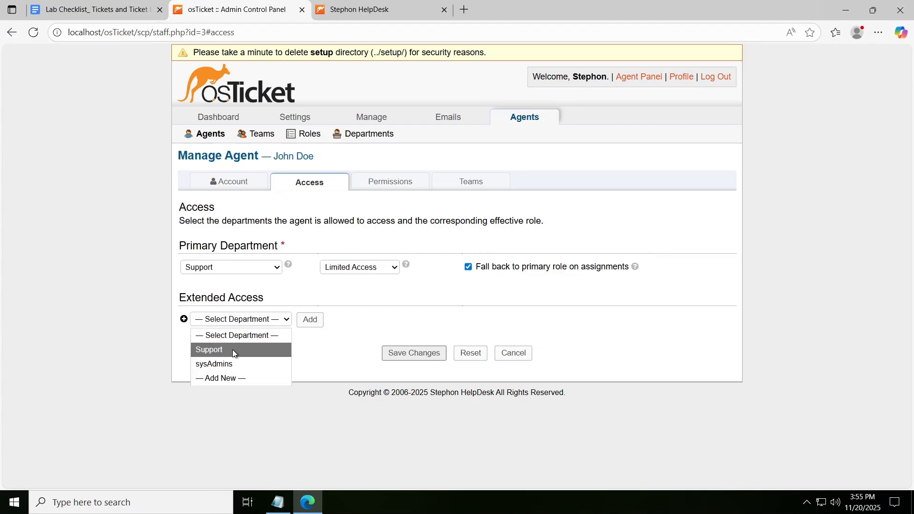
click(363, 239)
- Review the agent's Users, Organizations, Knowledgebase and Miscellaneous permissions, check the team membership, and return to the account details
click(392, 186)
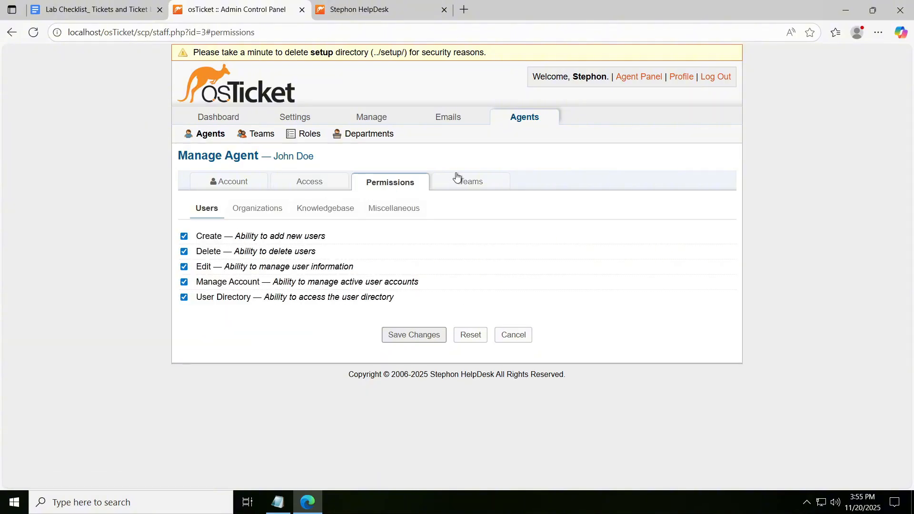
click(258, 208)
click(325, 208)
click(394, 208)
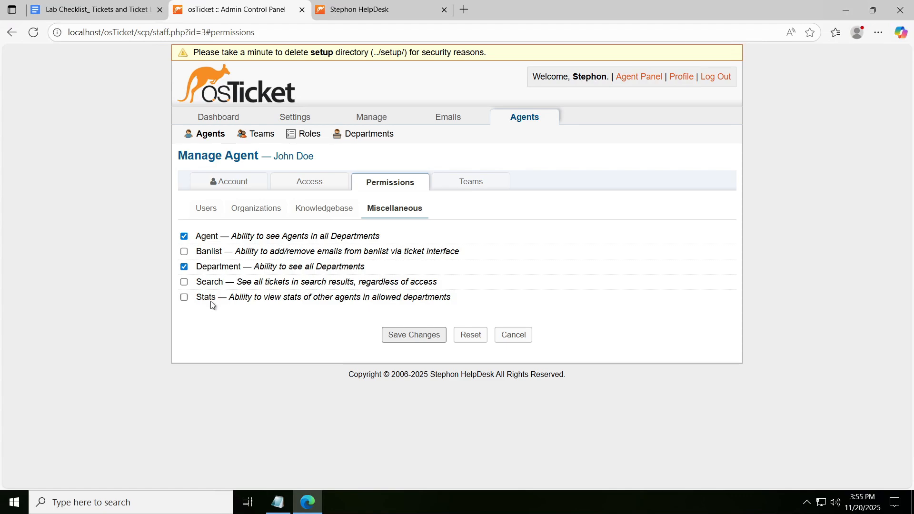
click(470, 182)
click(228, 181)
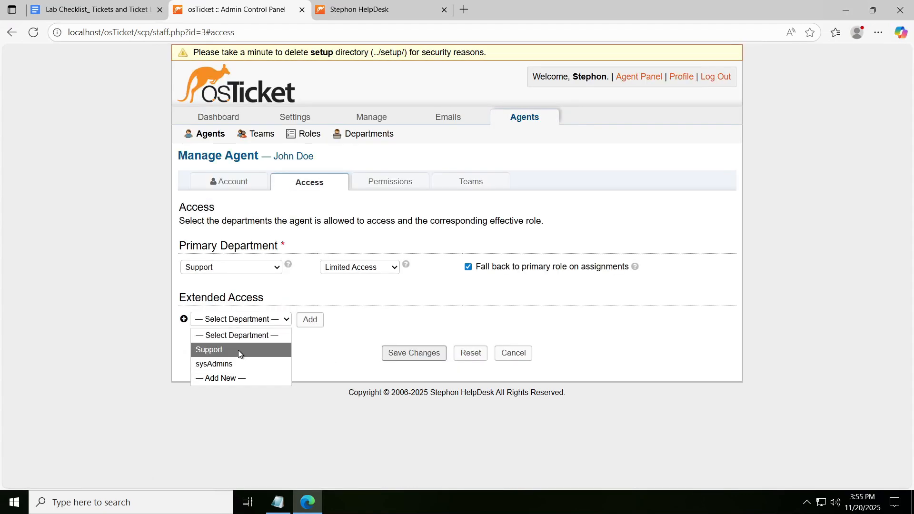
click(238, 350)
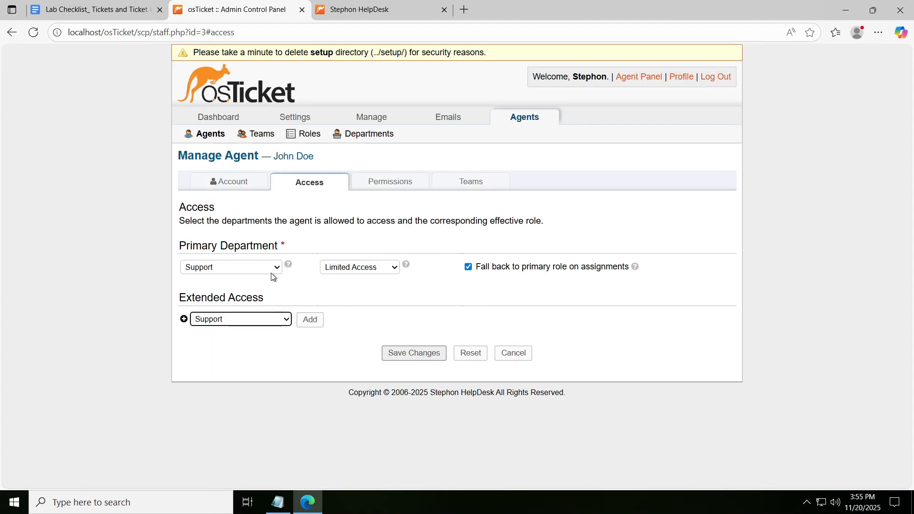
click(276, 318)
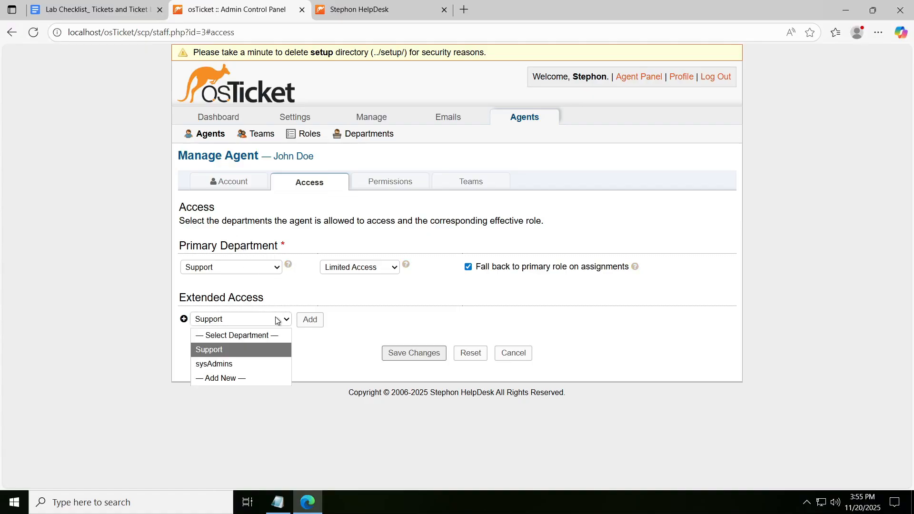
click(267, 330)
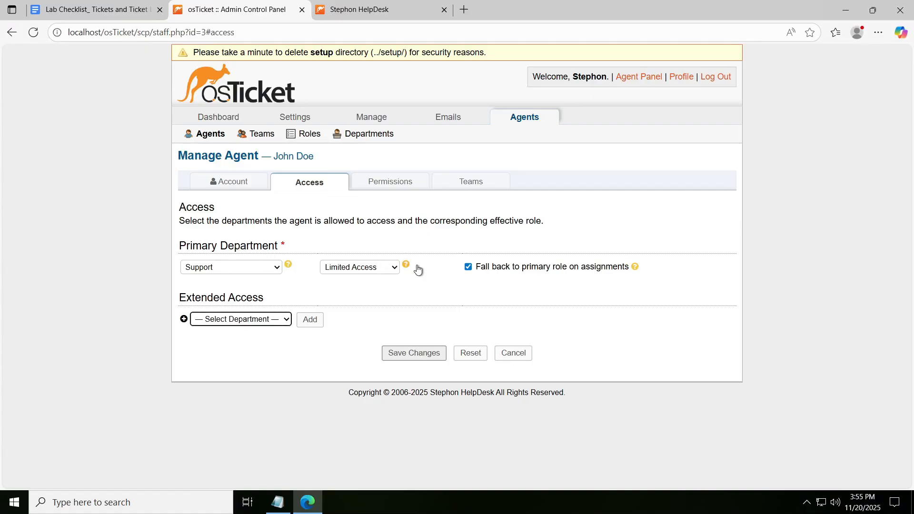
- Check the available primary department roles, keep Limited Access selected, and look over the agent's account settings again
click(393, 267)
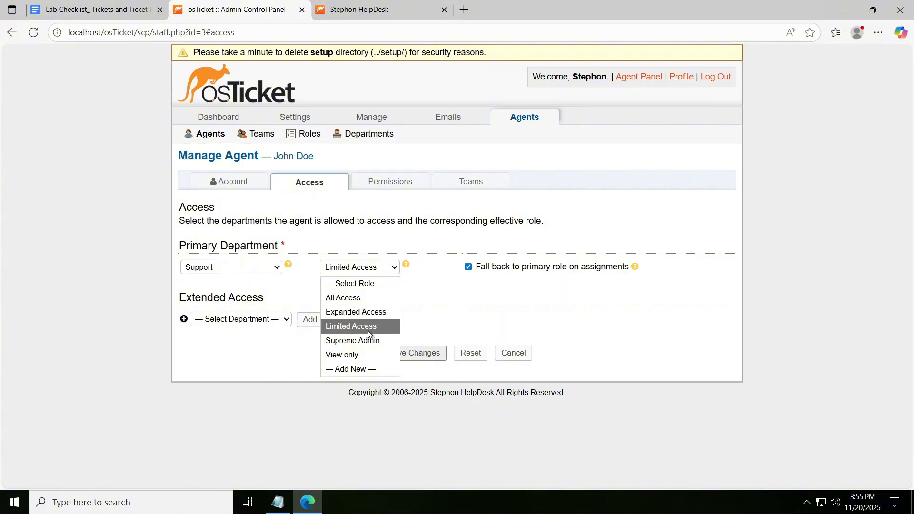
click(378, 327)
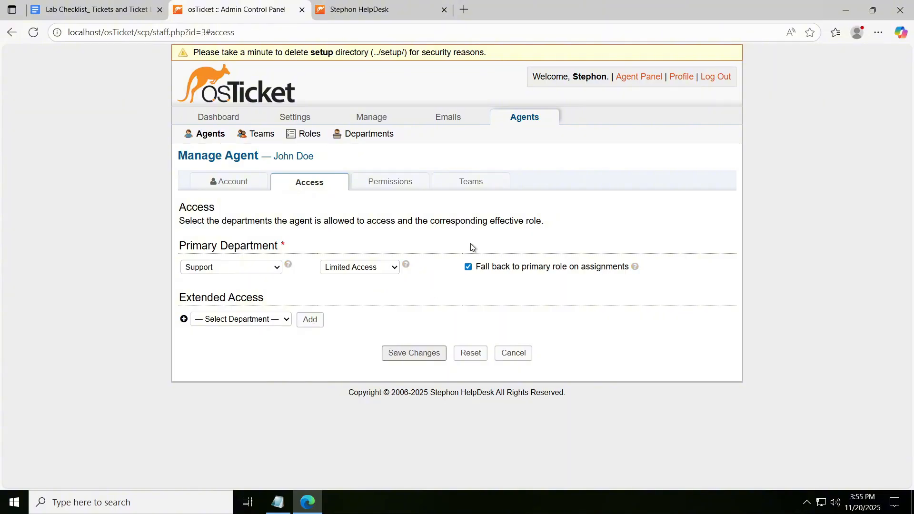
click(238, 183)
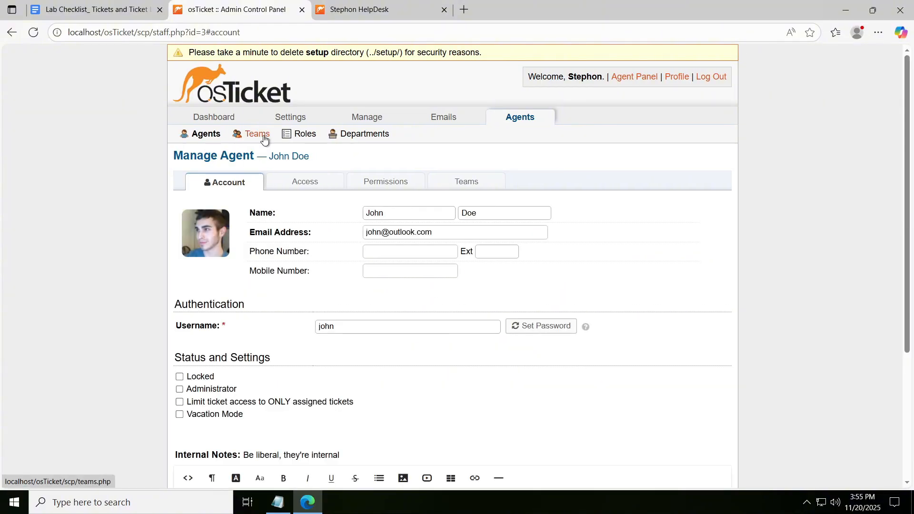
scroll(426, 194, down, 4)
scroll(425, 197, up, 4)
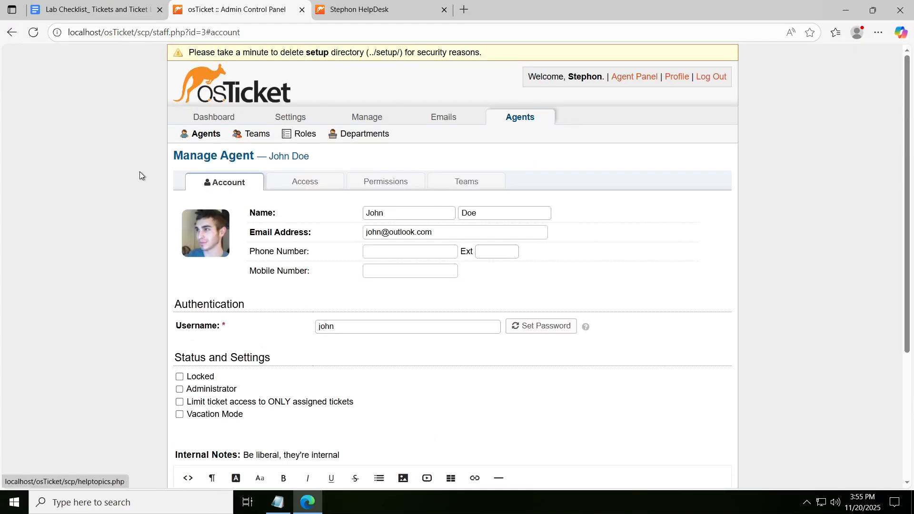